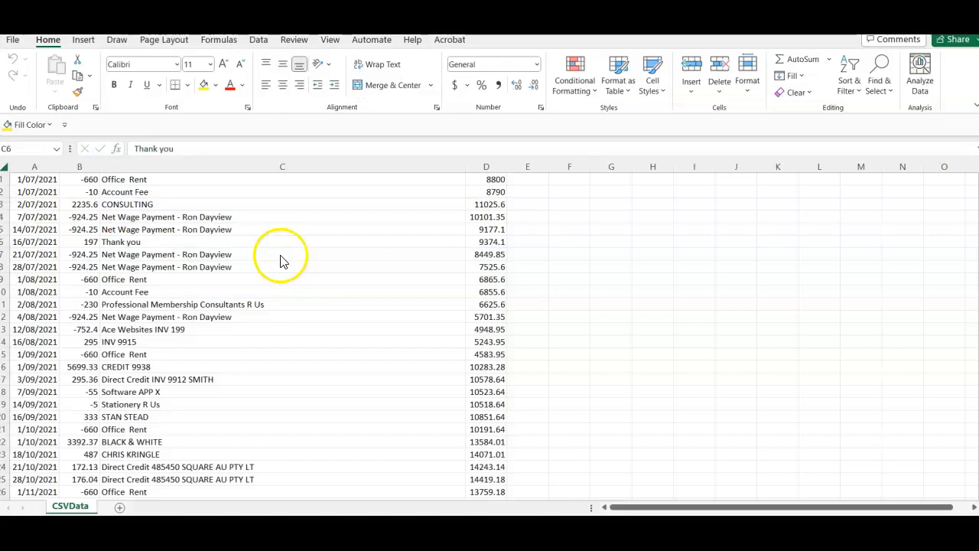
Step: Create a copy of the CSVData sheet in the same workbook, placed before the original sheet
right_click(68, 506)
left_click(123, 382)
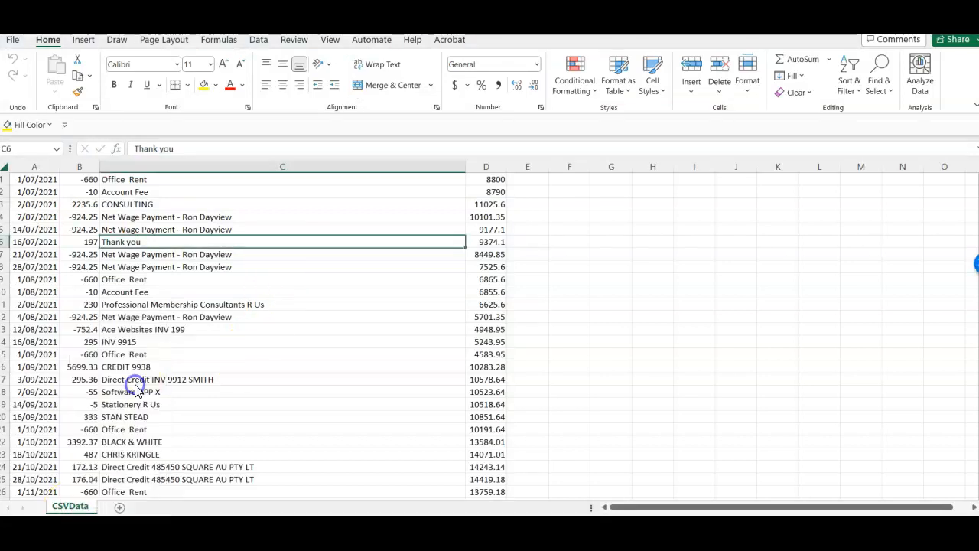
left_click(44, 457)
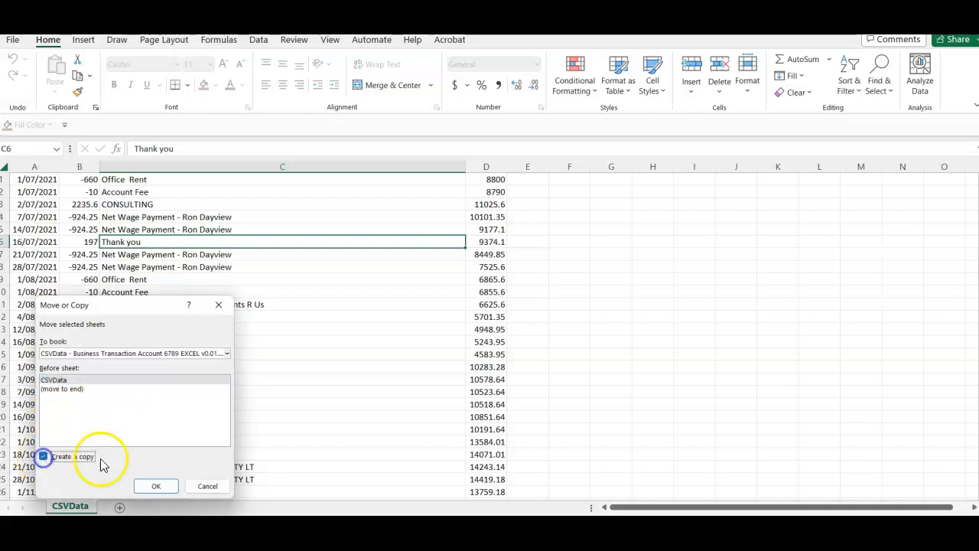
left_click(156, 485)
Step: Rename the copied sheet CSVData (2) as "Back up Copy"
double_click(85, 506)
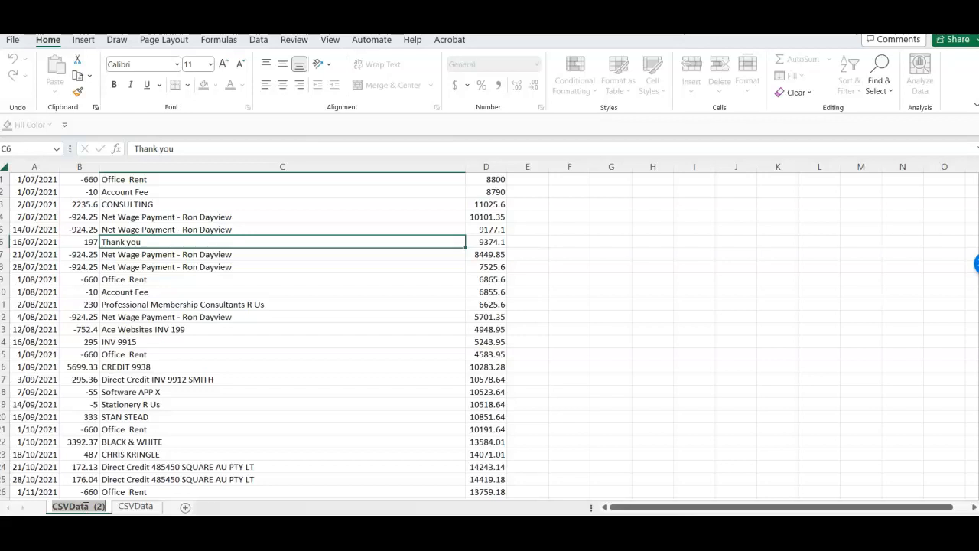
key("BackSpace")
key("BackSpace")
key("BackSpace")
key("BackSpace")
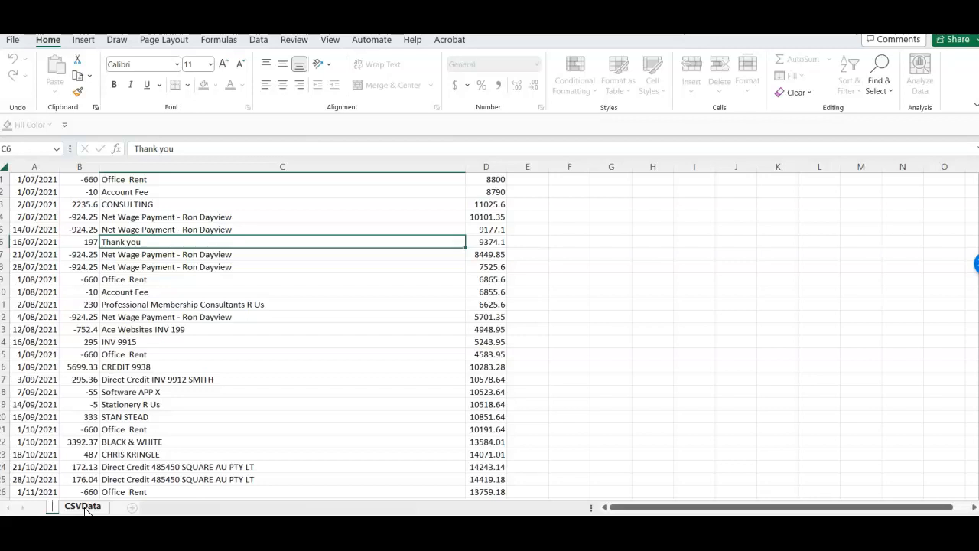
left_click(85, 508)
type("Back up Cop")
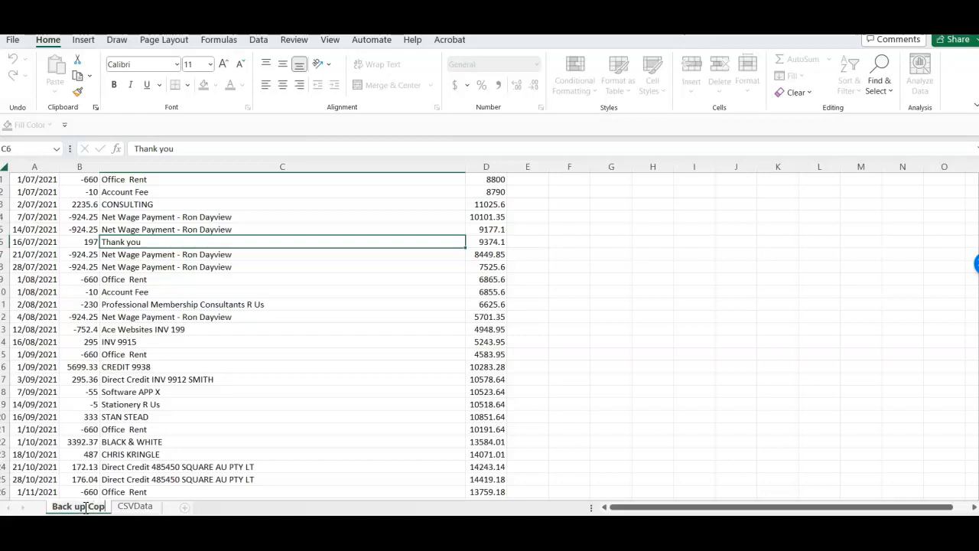
Step: Rename the CSVData sheet as "Original CSVData"
left_click(138, 508)
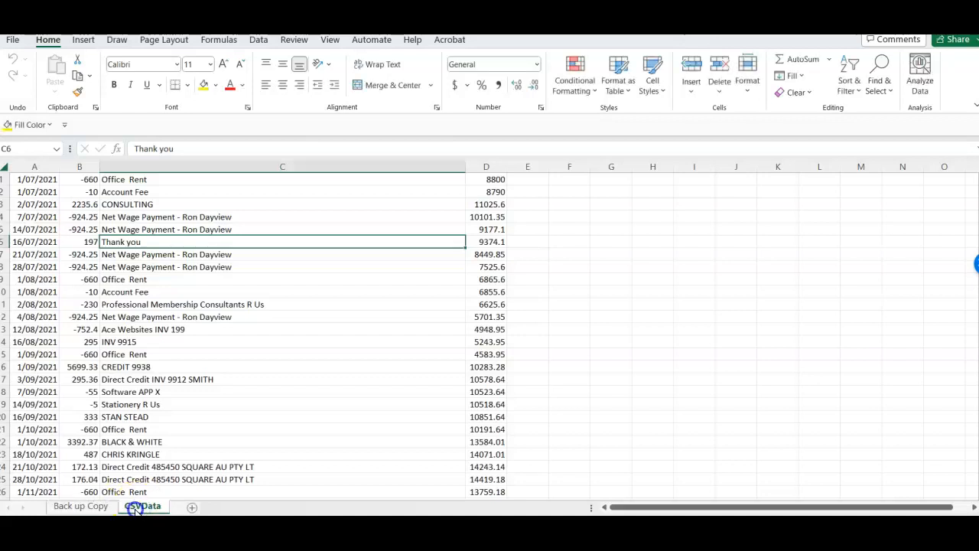
double_click(134, 509)
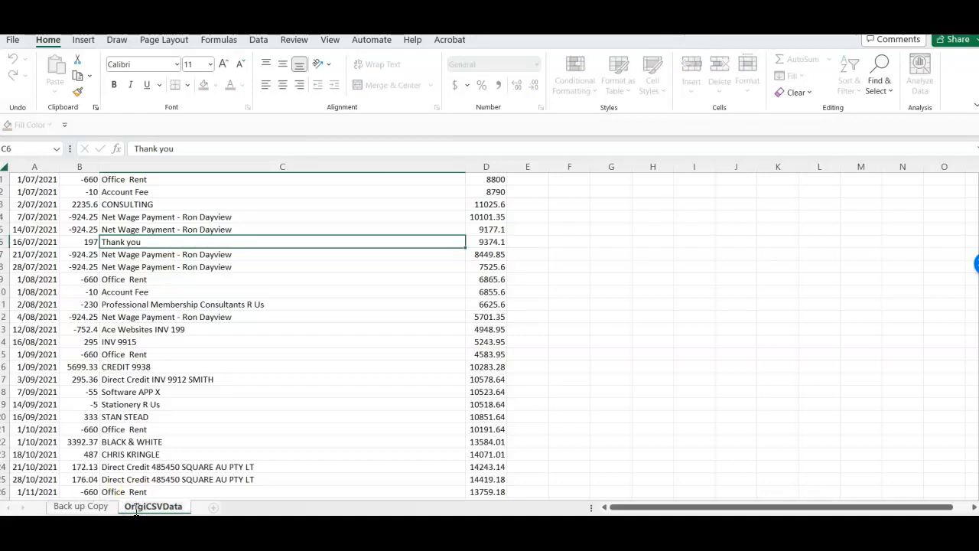
left_click(236, 437)
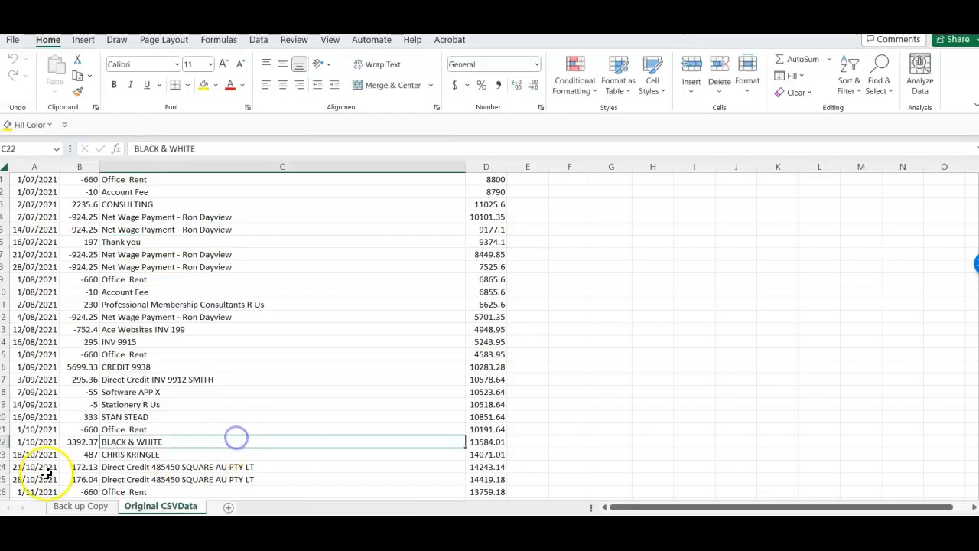
left_click(241, 407)
Step: Delete the running balance column D from the Back up Copy sheet
left_click(73, 505)
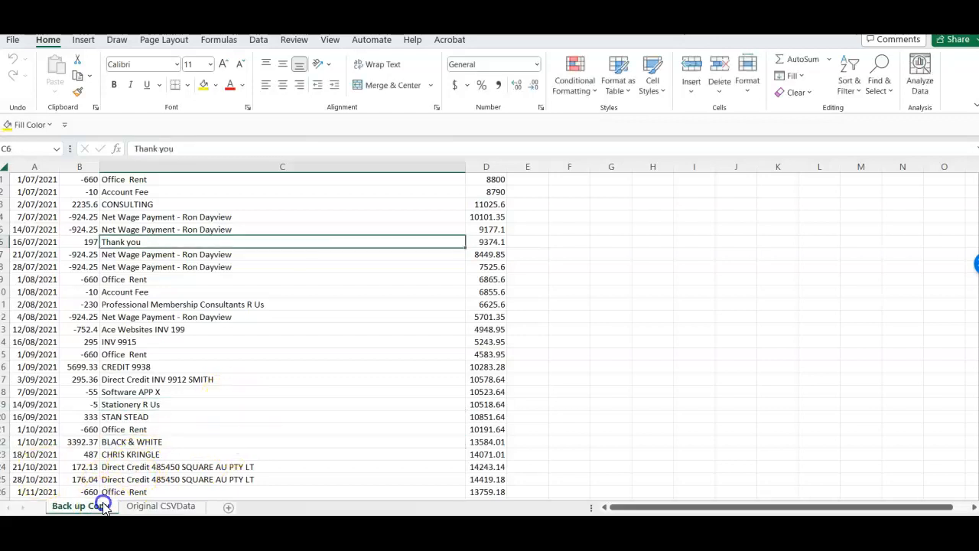
left_click(190, 304)
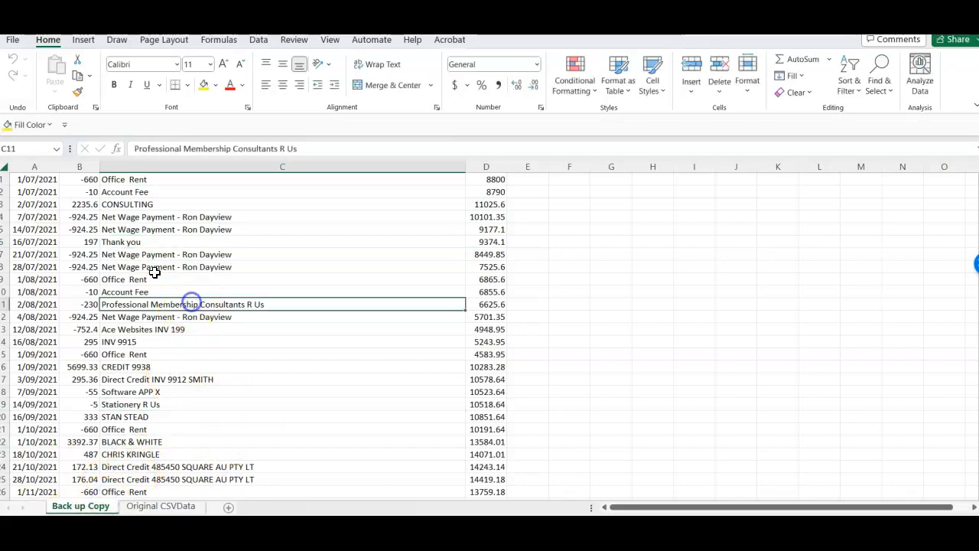
left_click(6, 165)
left_click(491, 165)
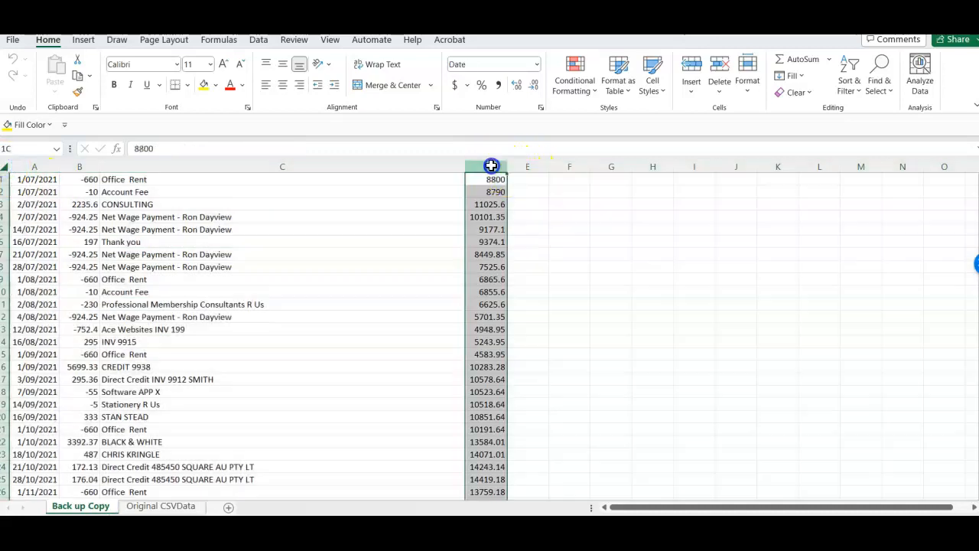
right_click(491, 165)
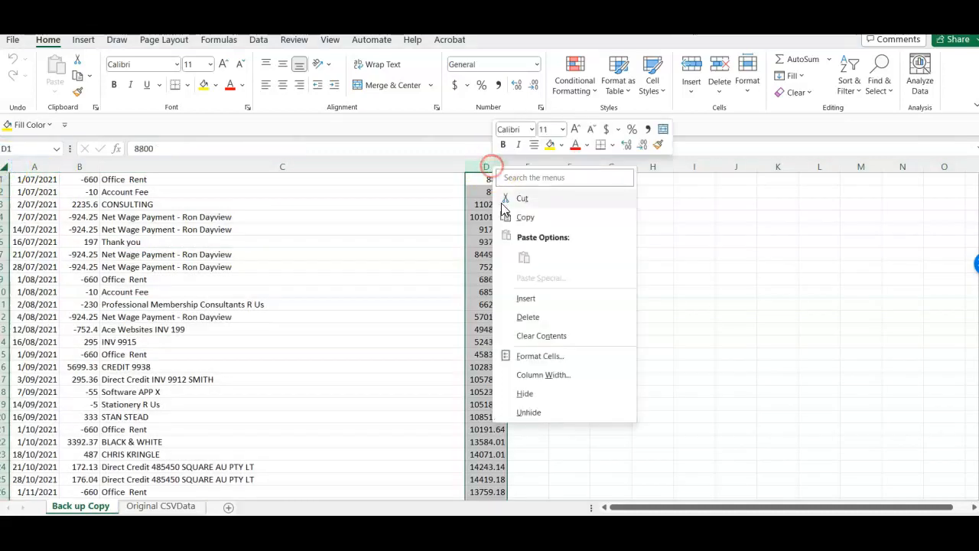
left_click(538, 317)
left_click(352, 319)
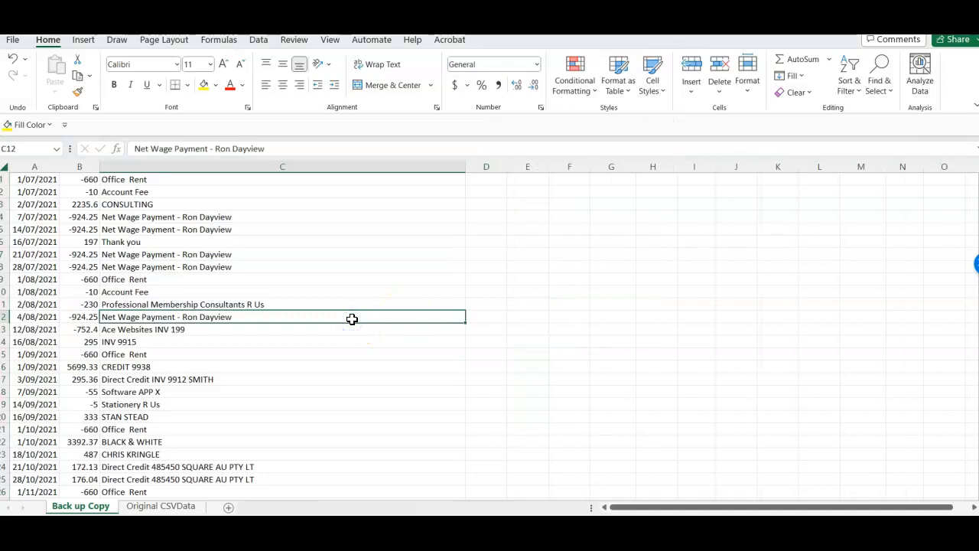
Step: Insert a blank row above the first transaction in the Back up Copy sheet
left_click(6, 178)
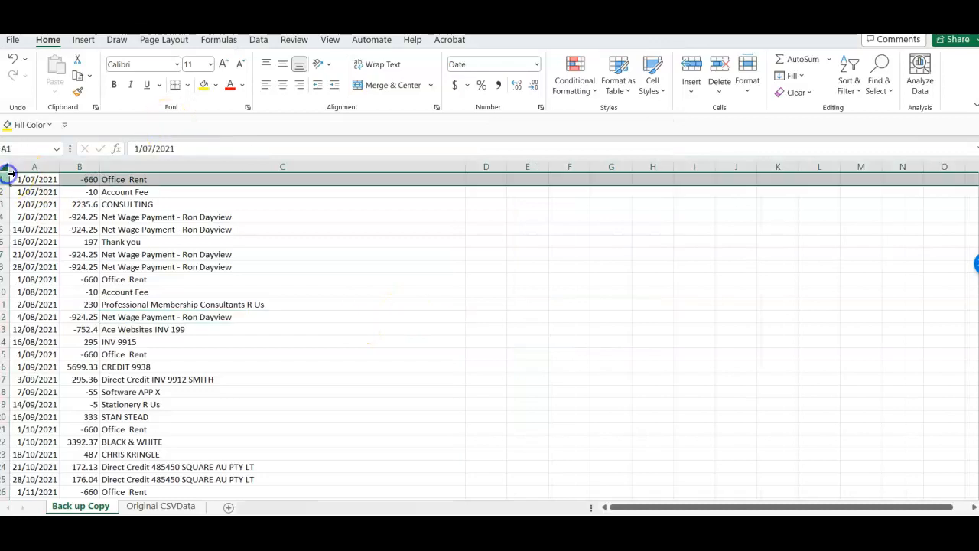
right_click(6, 177)
left_click(48, 306)
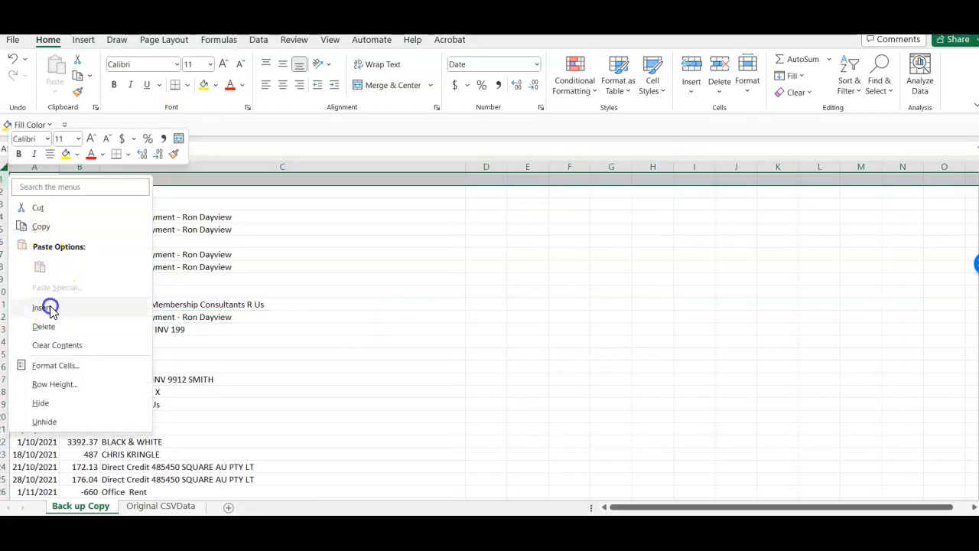
left_click(147, 234)
Step: Enter the headers DATE in A1 and TRANSACTION AMOUNT in B1, and autofit the width of column B
left_click(37, 180)
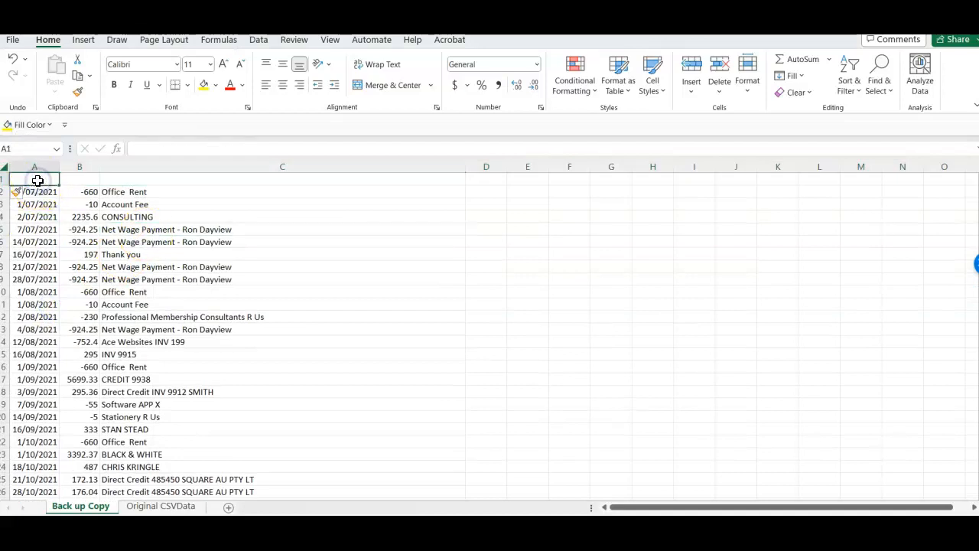
type("DATE")
key("Tab")
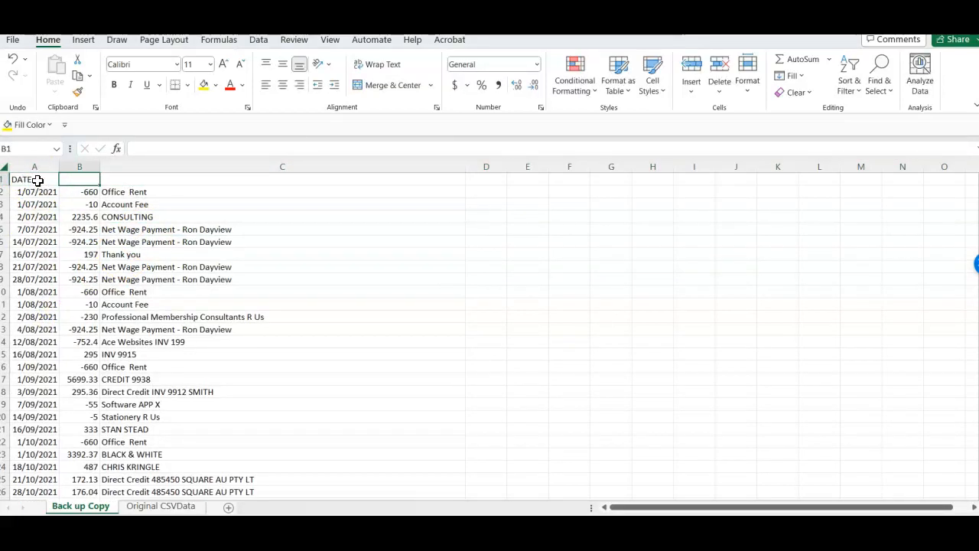
type("TRANSACTION AMOUNT")
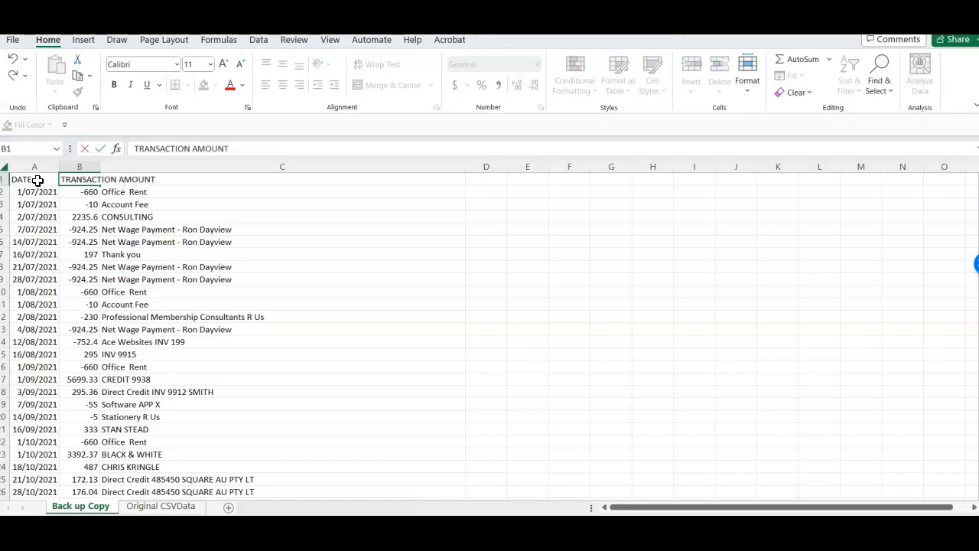
left_click(138, 254)
double_click(100, 166)
Step: Enter the header TRANSACTION DESCRIPTION in cell C1
left_click(201, 176)
type("TRANSACTION DESCRIPT")
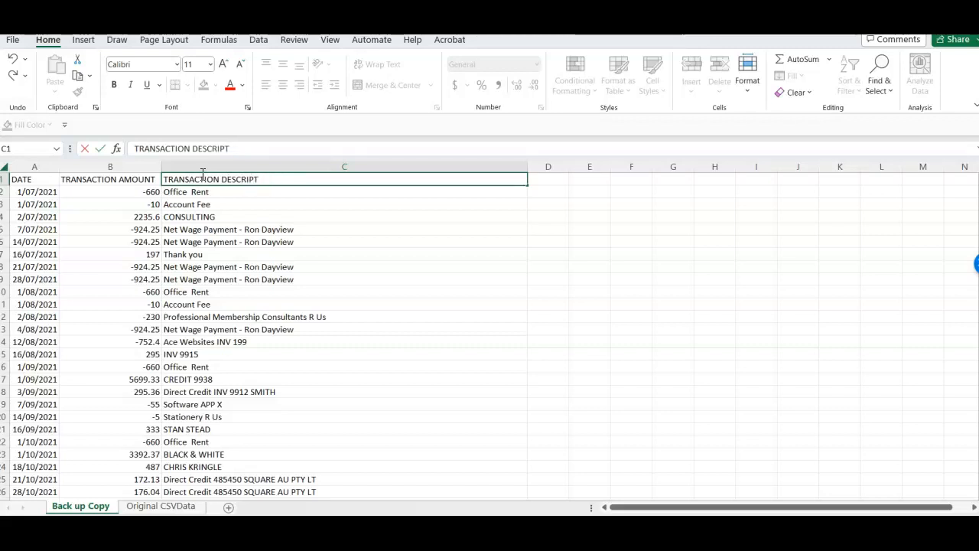
type("ION")
left_click(262, 303)
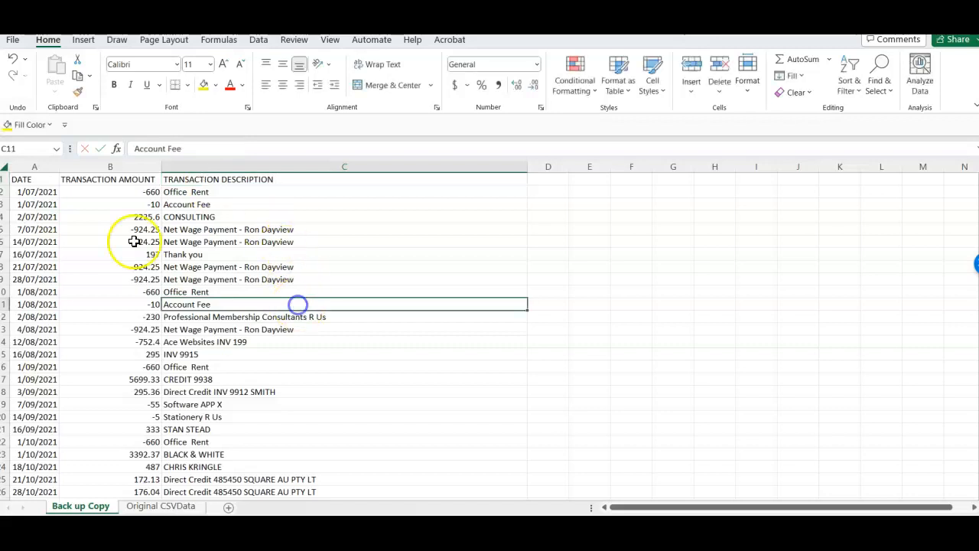
Step: Make the three header cells A1:C1 bold and fill them with yellow
left_click_drag(39, 179, 386, 175)
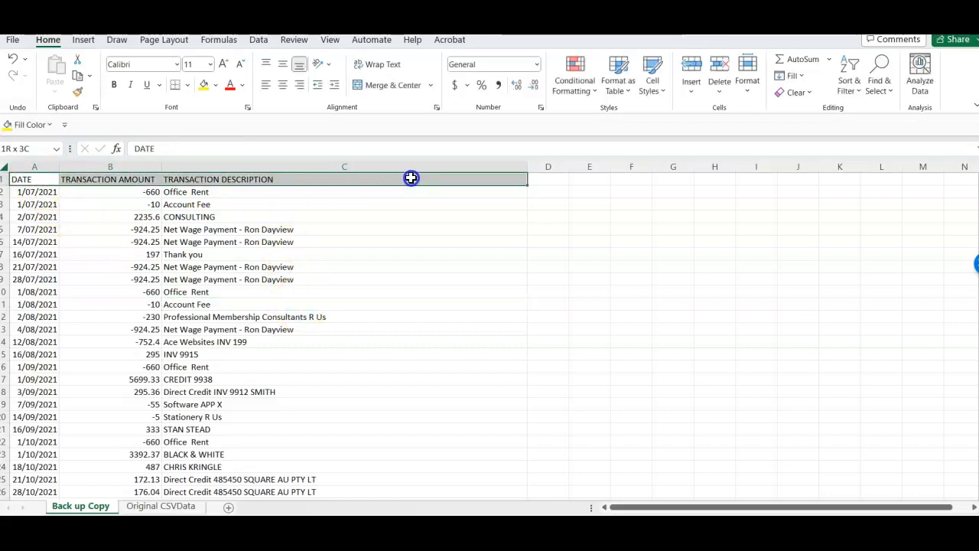
key("ctrl+b")
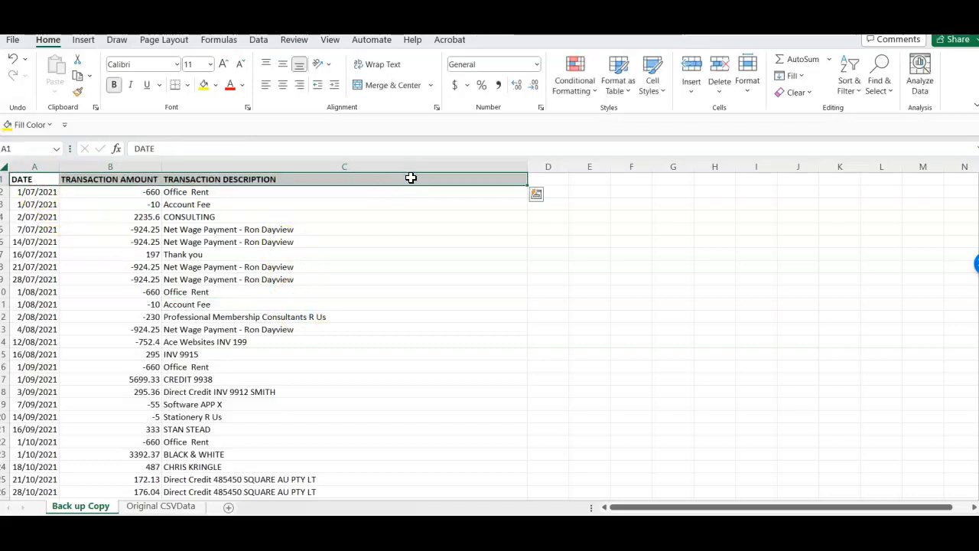
left_click(205, 85)
left_click(275, 305)
Step: Apply outline and inside borders to columns A to C from the header row down to the last transaction
left_click_drag(34, 179, 485, 451)
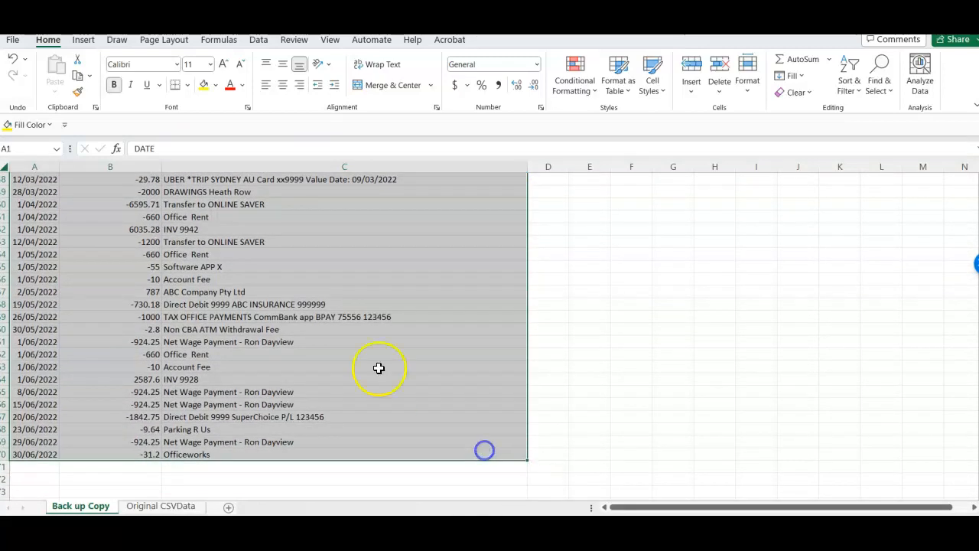
right_click(339, 333)
left_click(377, 461)
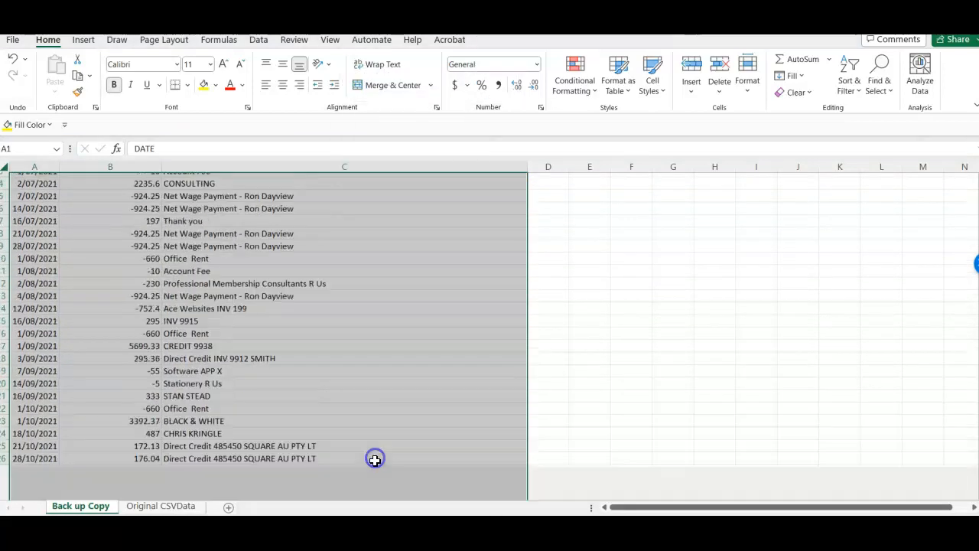
left_click(352, 230)
left_click(402, 262)
left_click(444, 267)
left_click(448, 510)
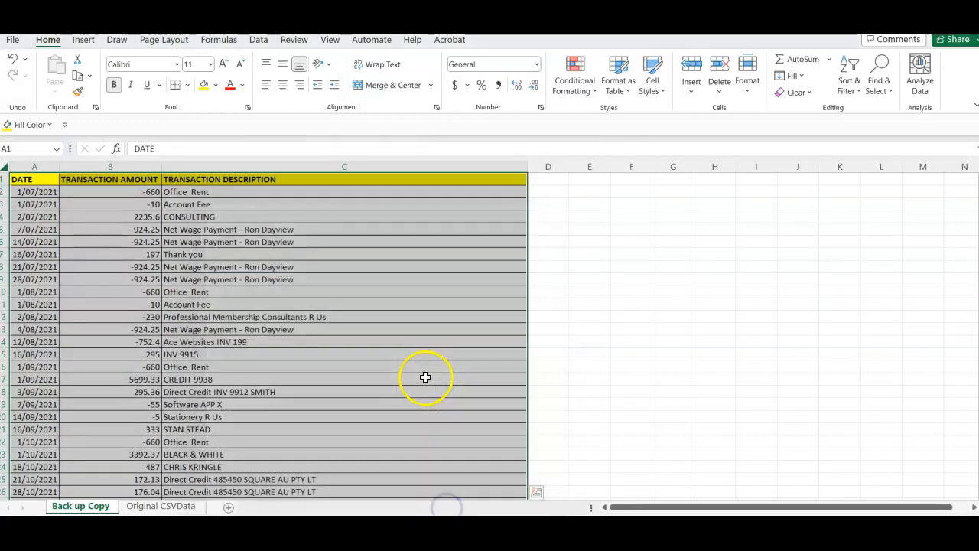
left_click(422, 377)
left_click(408, 277)
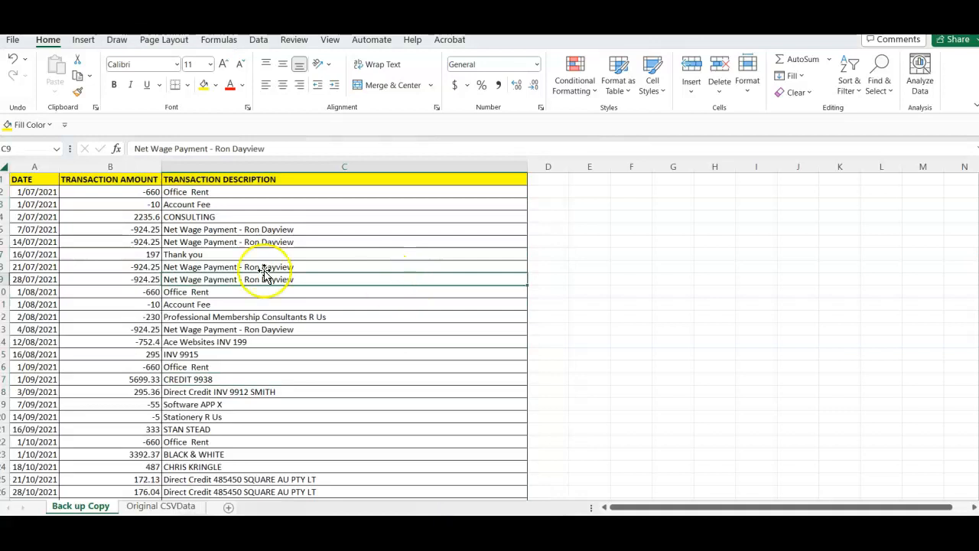
Step: Start a custom sort of the whole sheet with TRANSACTION AMOUNT, smallest to largest, as the first level
left_click(5, 164)
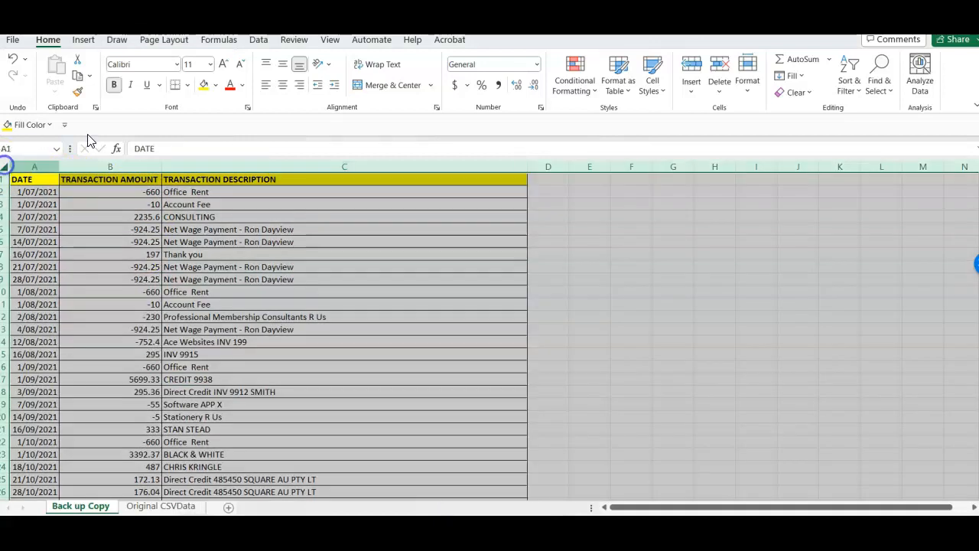
left_click(260, 41)
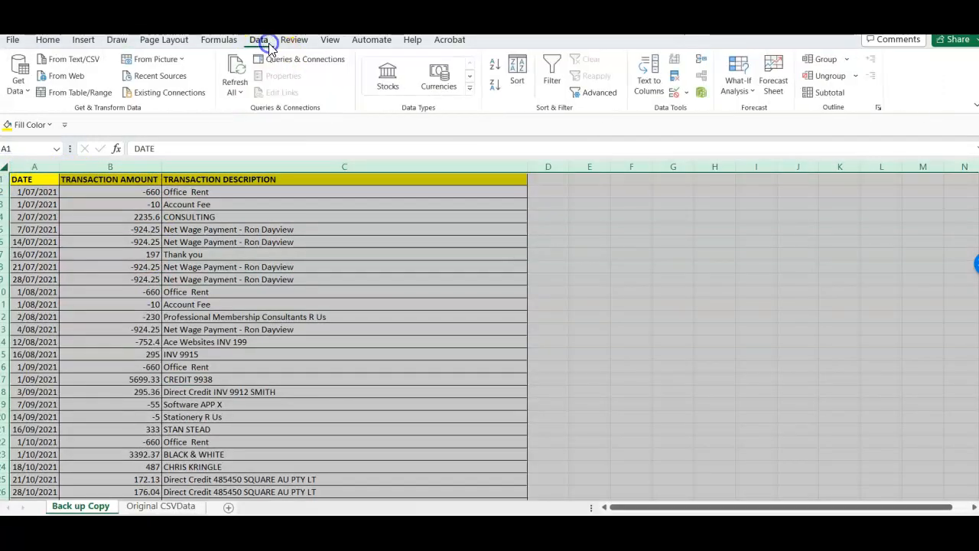
left_click(516, 84)
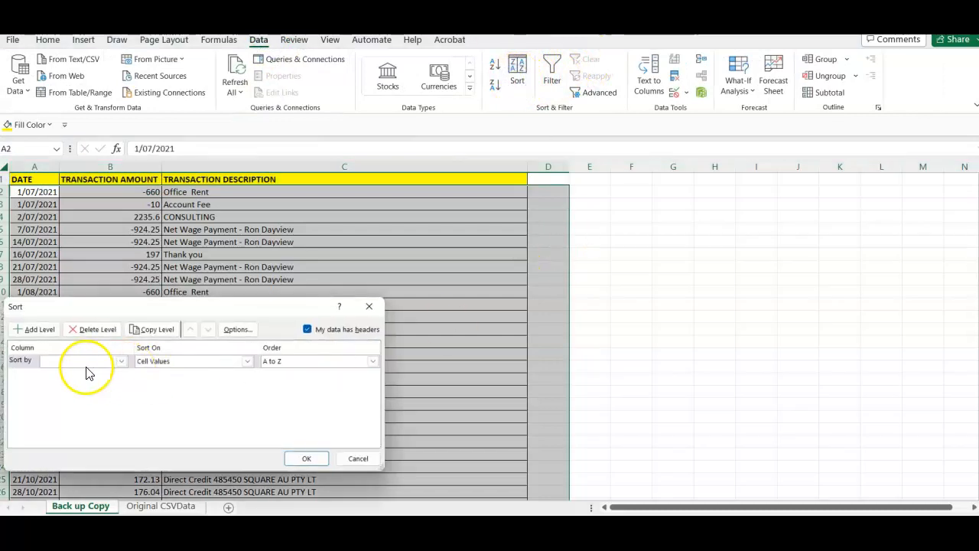
left_click(121, 360)
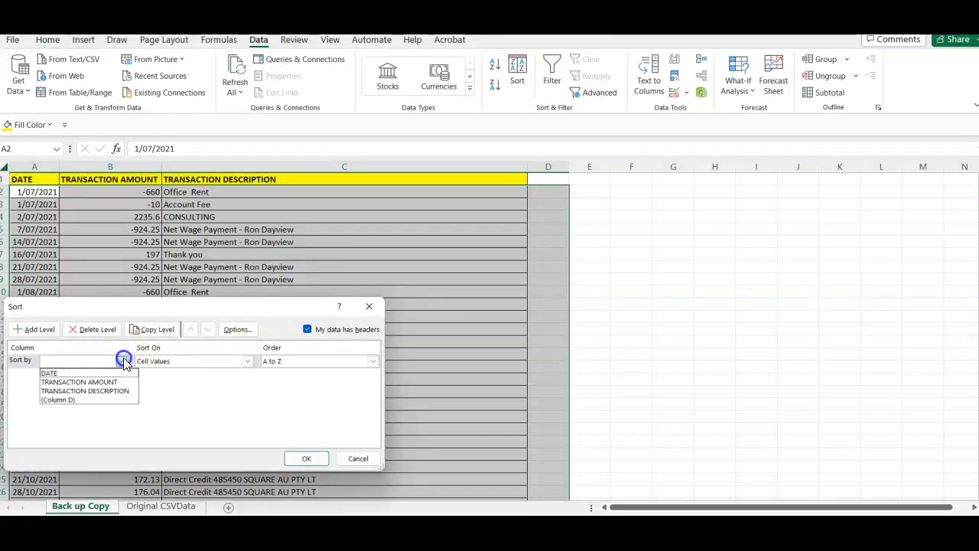
left_click(90, 381)
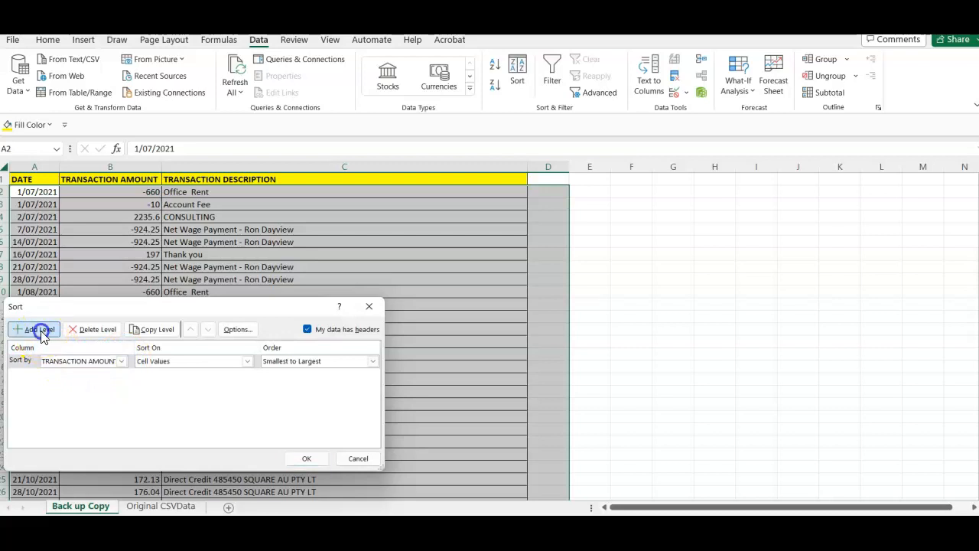
Step: Add sort levels for DATE, oldest to newest, and TRANSACTION DESCRIPTION, A to Z, and apply the sort
left_click(37, 330)
left_click(121, 375)
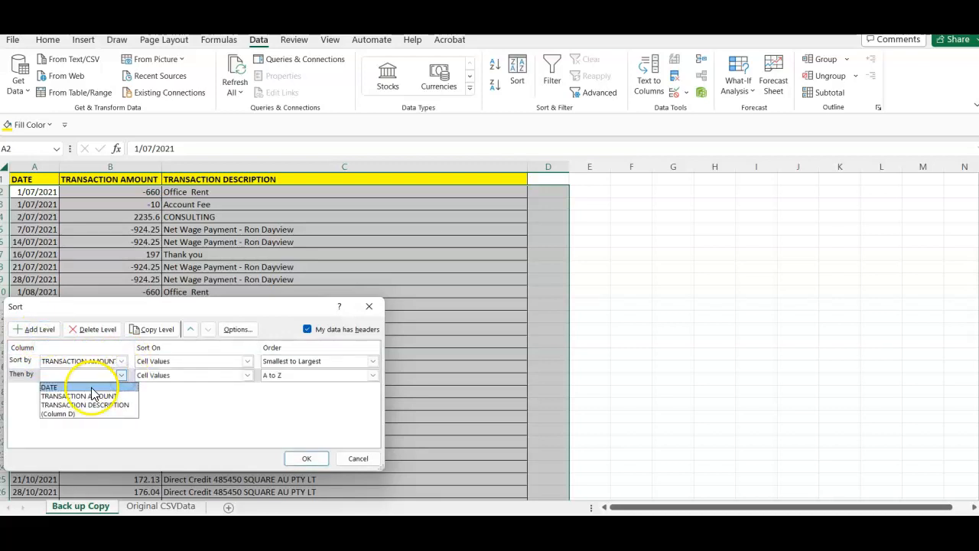
left_click(91, 388)
left_click(42, 333)
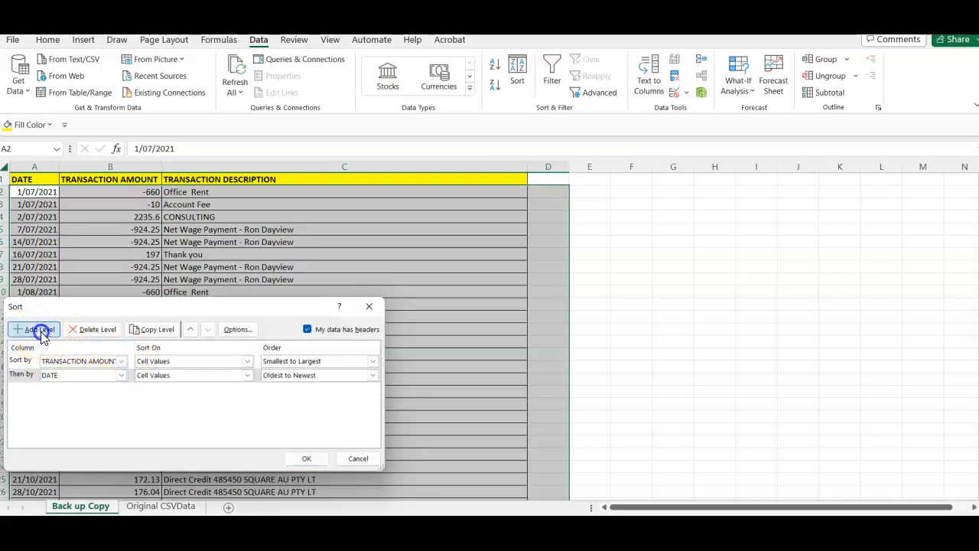
left_click(121, 388)
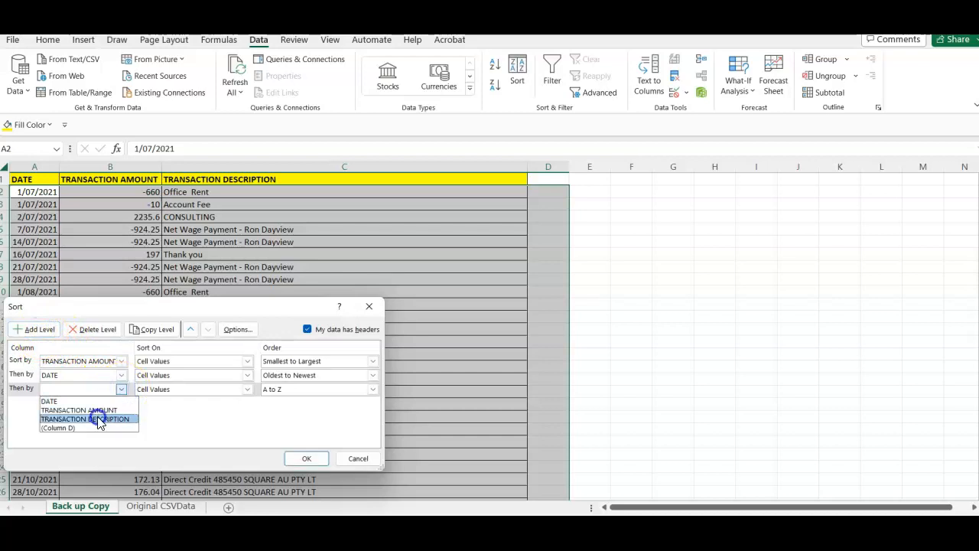
left_click(98, 418)
left_click(306, 458)
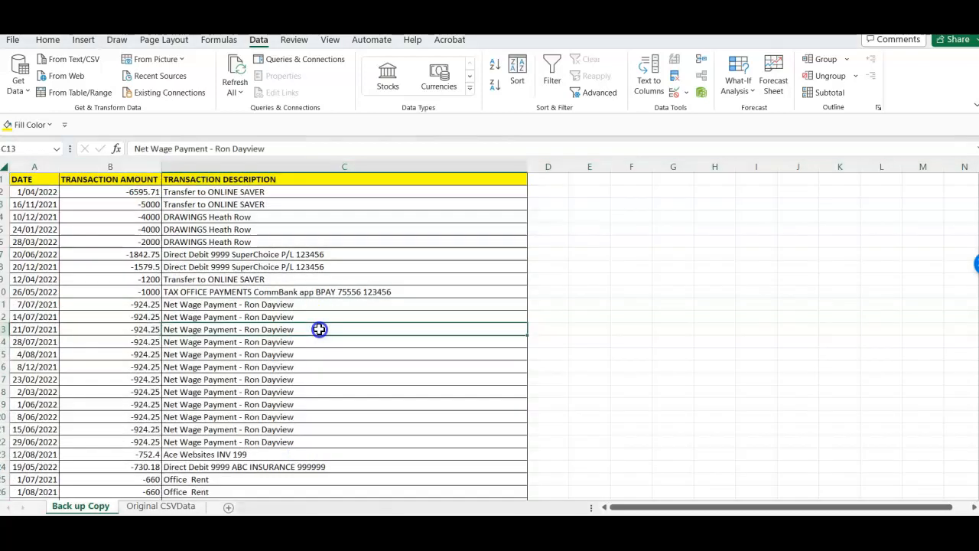
Step: Add the header TRANSACTION TYPE in D1 and fit the width of column D to it
left_click(148, 305)
key("Up")
key("Up")
key("Up")
key("Up")
key("Up")
key("Up")
key("Up")
key("Up")
key("Up")
key("Up")
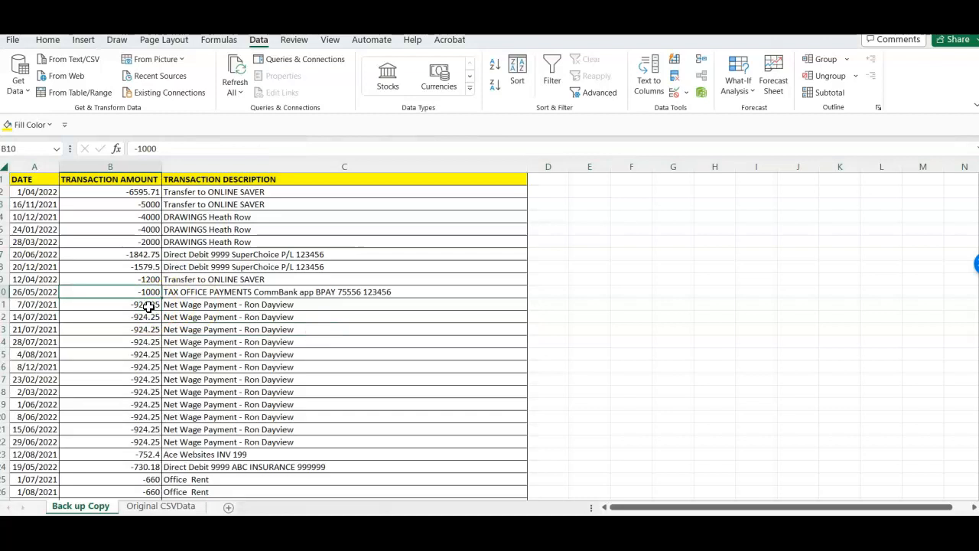
key("Right")
key("Right")
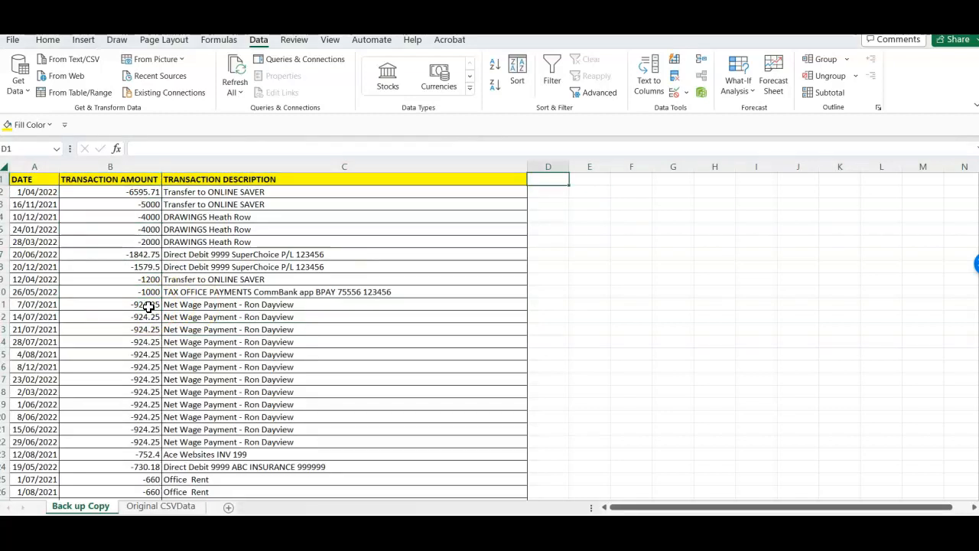
type("TRANSACTION TYPE")
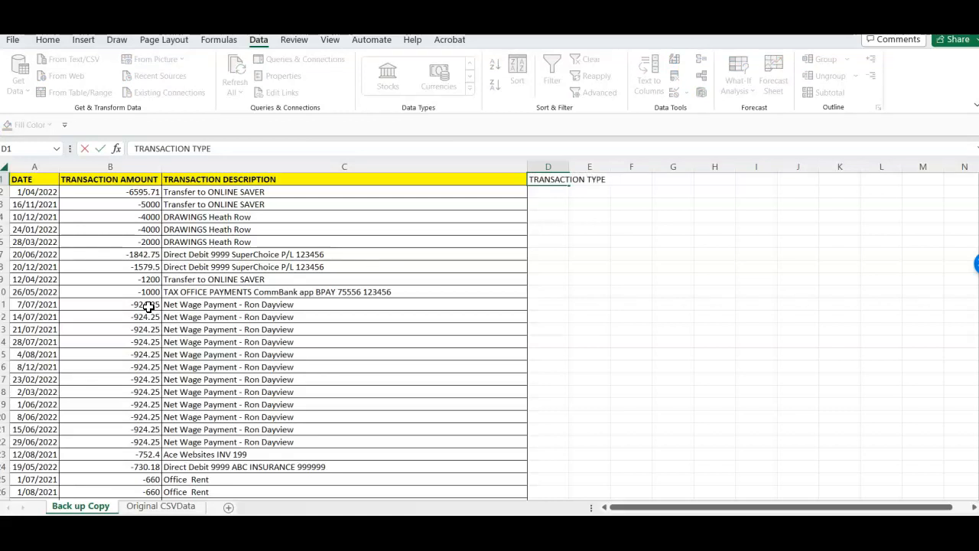
left_click(207, 370)
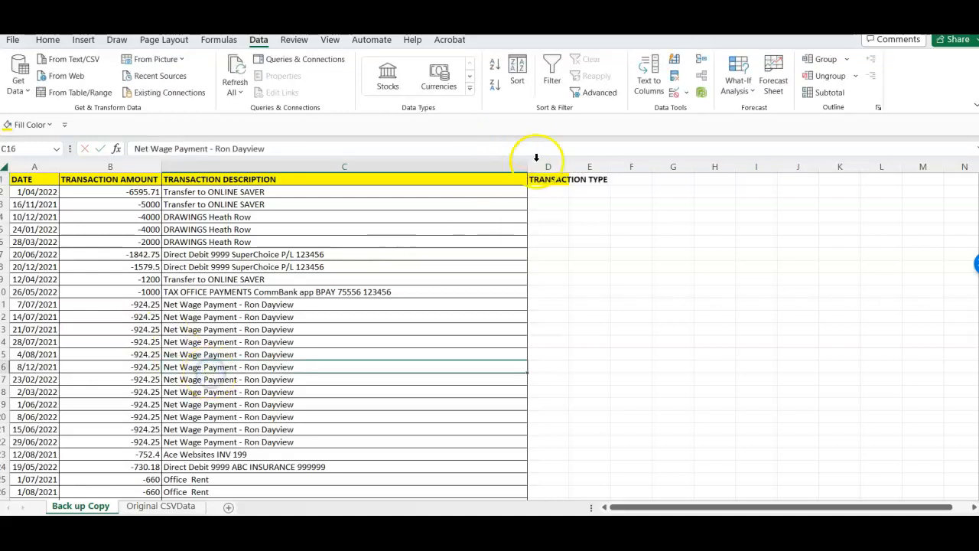
left_click(574, 177)
double_click(571, 169)
left_click(545, 250)
Step: Enter SPEND MONEY in D2 as the transaction type and fill the cell with yellow
left_click(570, 191)
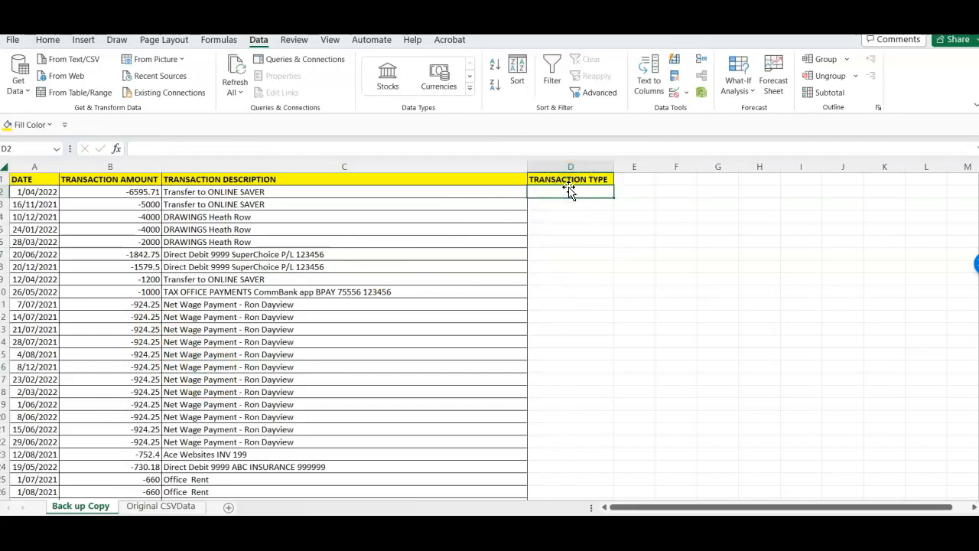
type("SPEND MONEY")
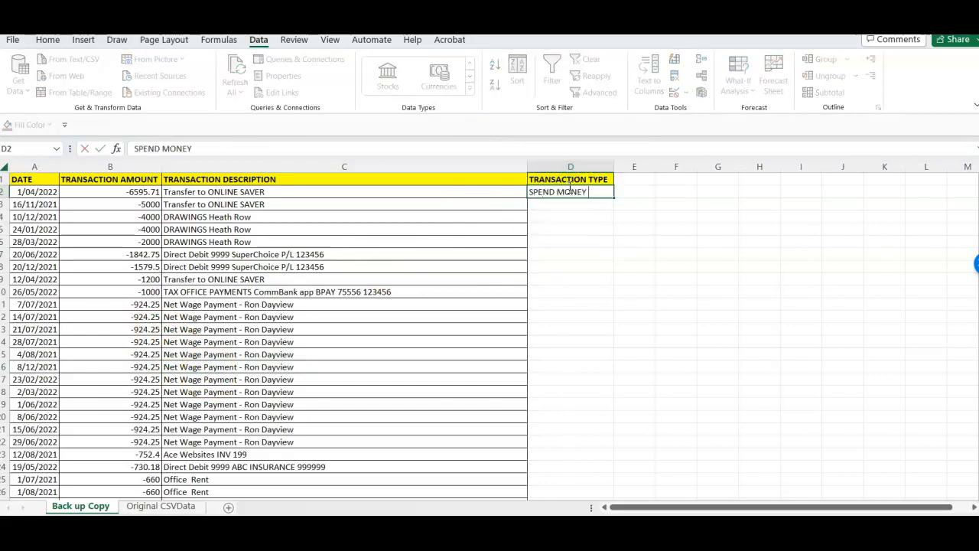
key("ctrl+Return")
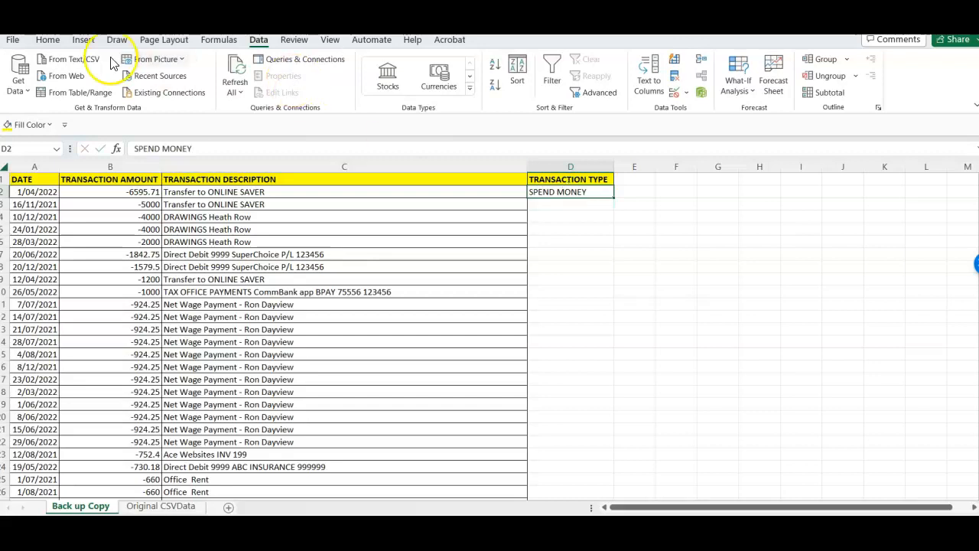
left_click(48, 40)
left_click(203, 85)
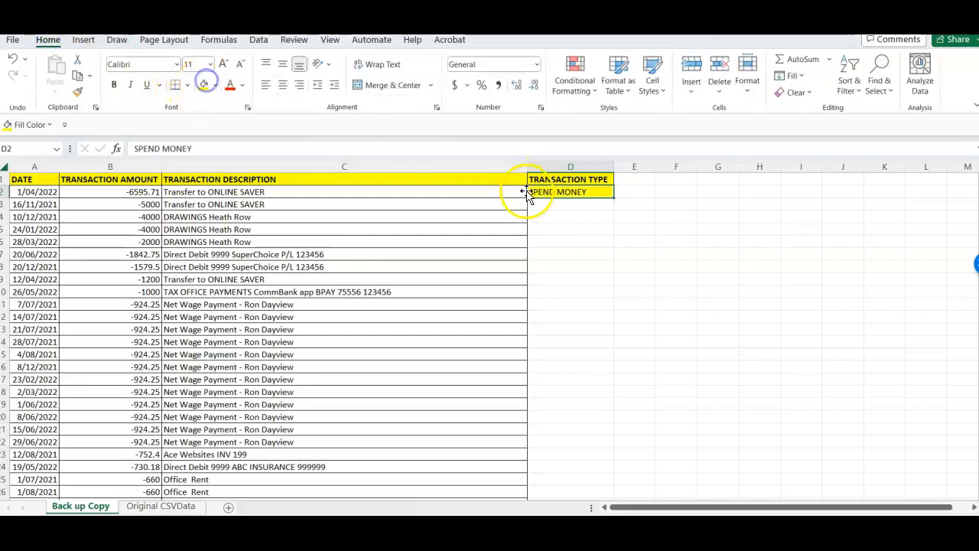
Step: Copy the yellow SPEND MONEY cell down column D to row 52, the last negative transaction
key("ctrl+c")
left_click_drag(566, 205, 588, 326)
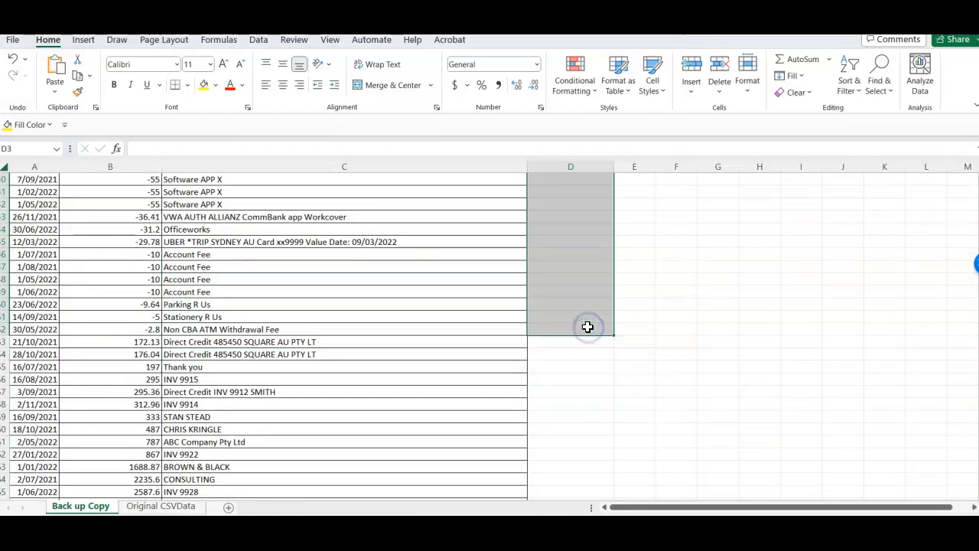
key("ctrl+v")
Step: Enter RECEIVED MONEY in D53, beside the first positive transaction amount
left_click(575, 357)
key("Down")
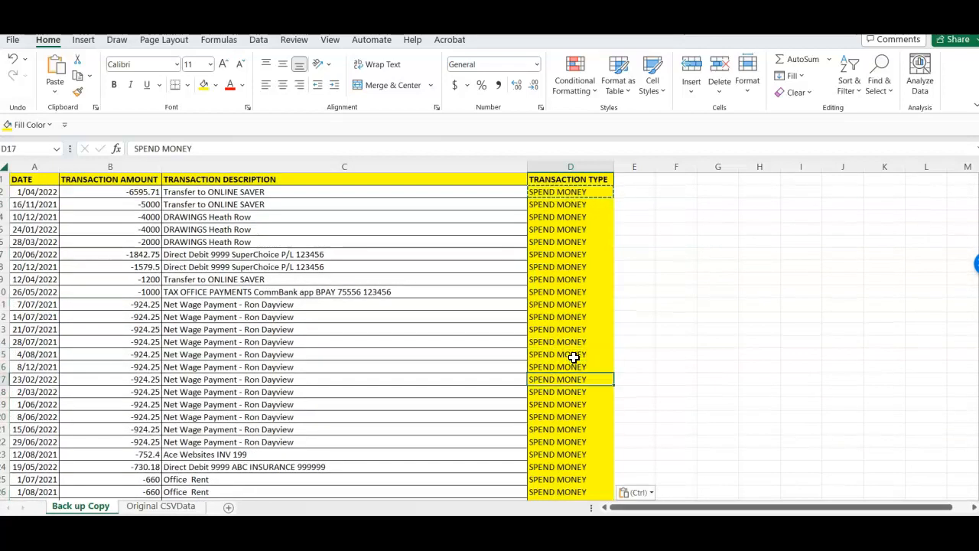
key("Down")
key("Down")
key("Down")
key("Down")
key("Down")
key("Down")
key("Down")
key("Down")
key("Down")
key("Down")
key("Down")
key("Down")
key("Down")
key("Down")
key("Down")
key("Down")
key("Down")
key("Down")
key("Down")
key("Down")
key("Up")
key("Up")
key("Up")
key("Up")
key("Up")
key("Up")
key("Up")
key("Up")
key("Up")
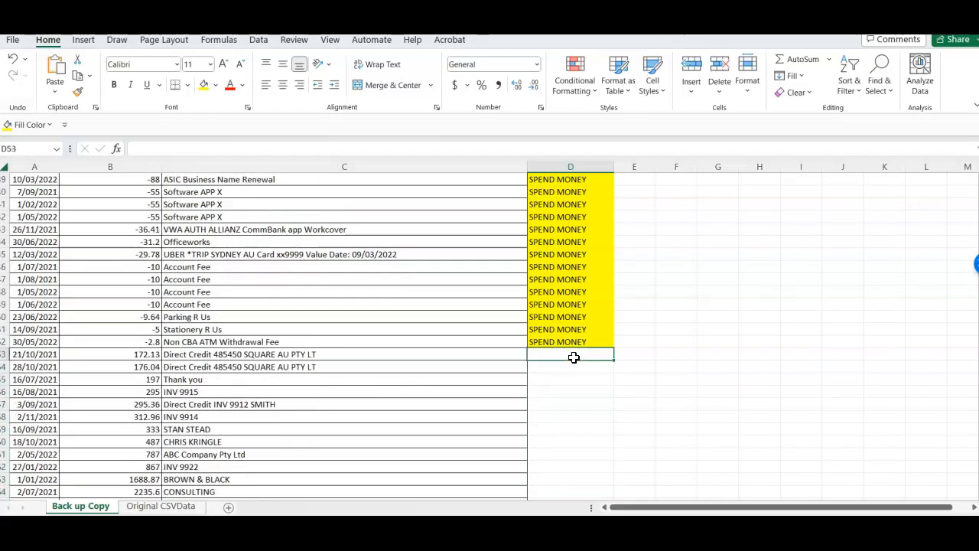
type("RECEIVED MONEY")
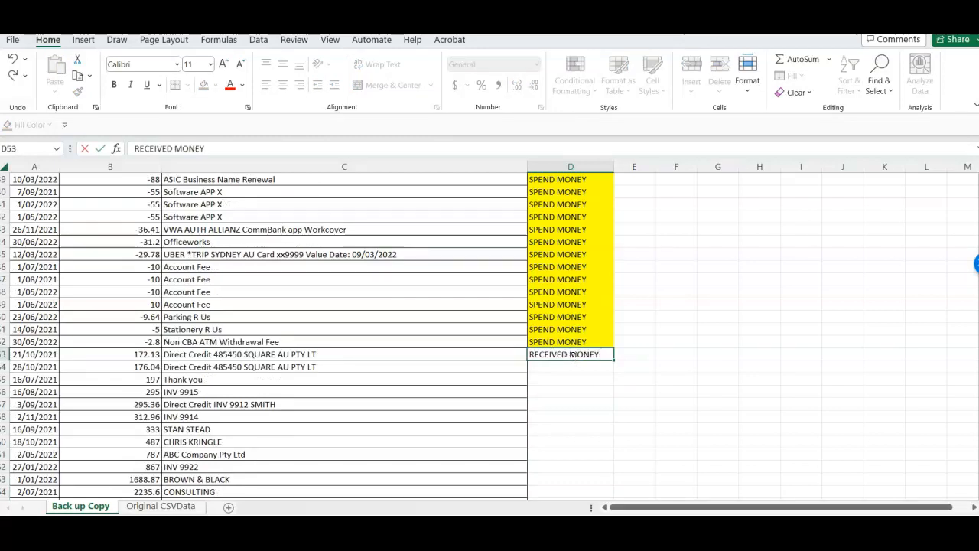
left_click(571, 434)
Step: Fill the RECEIVED MONEY cell D53 with light blue
left_click(553, 356)
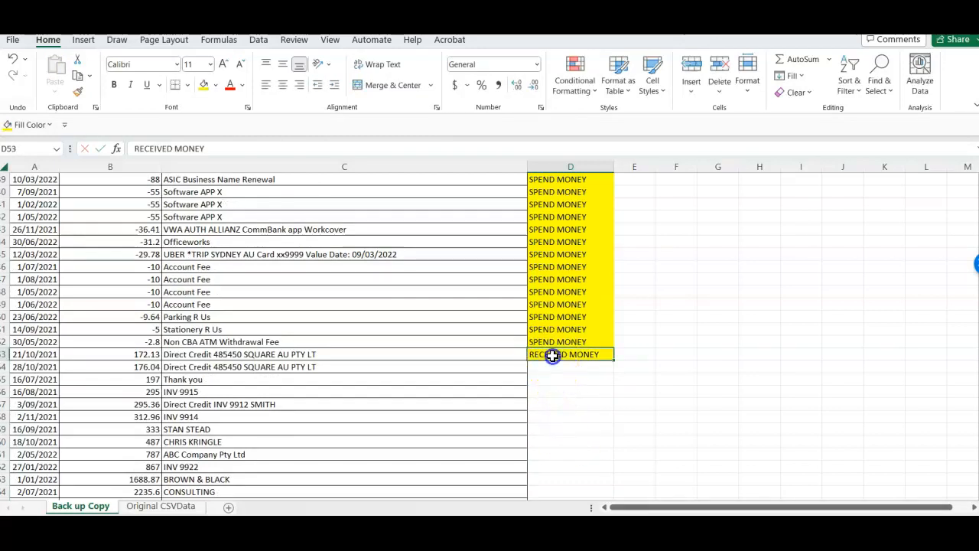
left_click(216, 85)
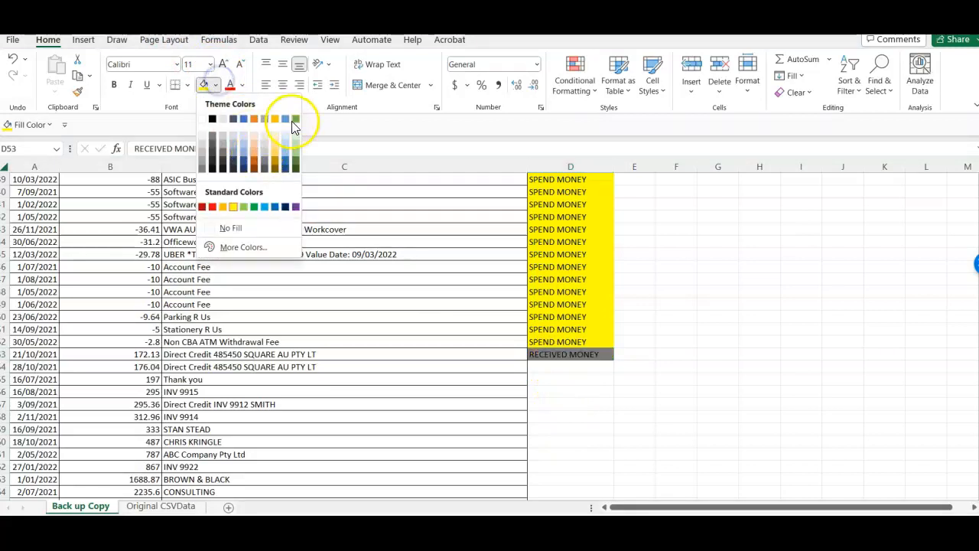
left_click(286, 142)
left_click(492, 414)
Step: Copy the light blue RECEIVED MONEY cell down column D to the last transaction in row 70
left_click(558, 354)
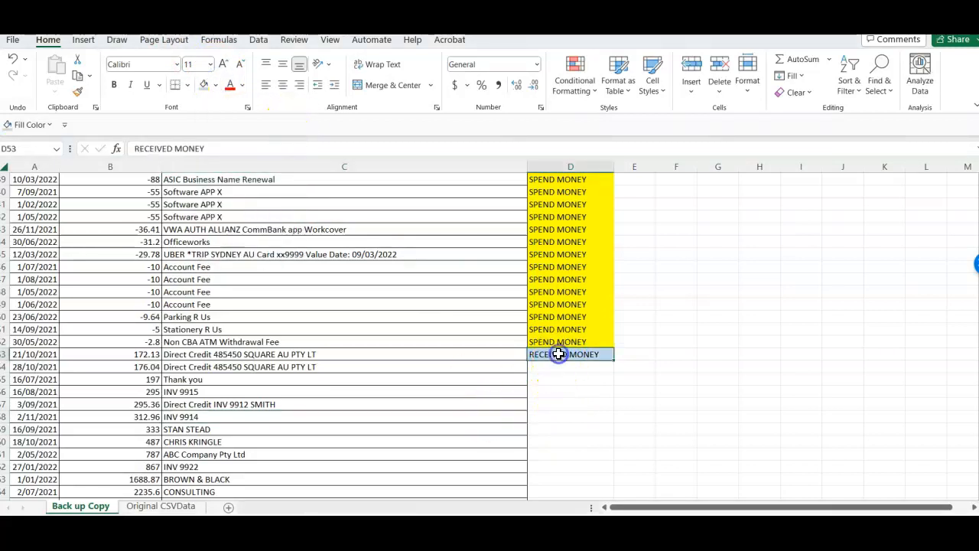
left_click_drag(553, 372, 561, 475)
key("ctrl+v")
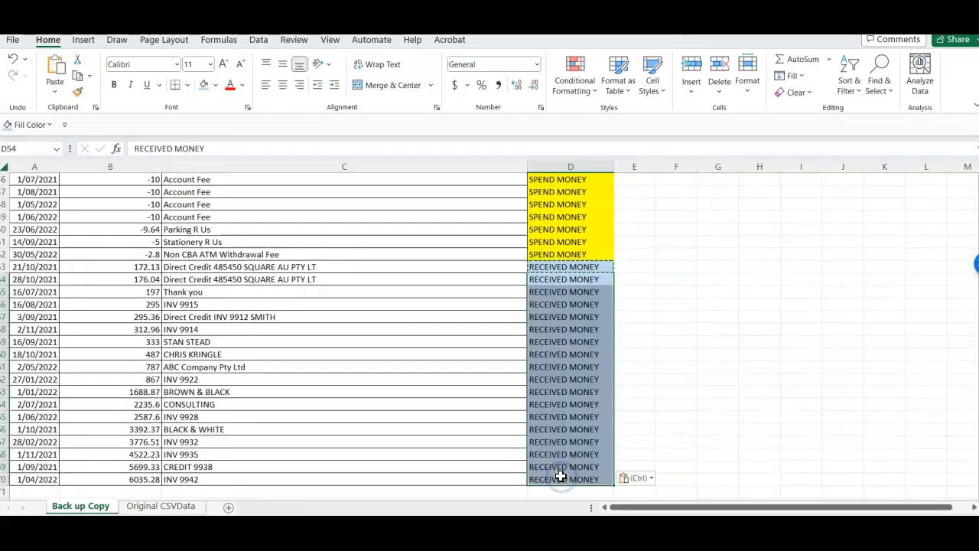
left_click(341, 413)
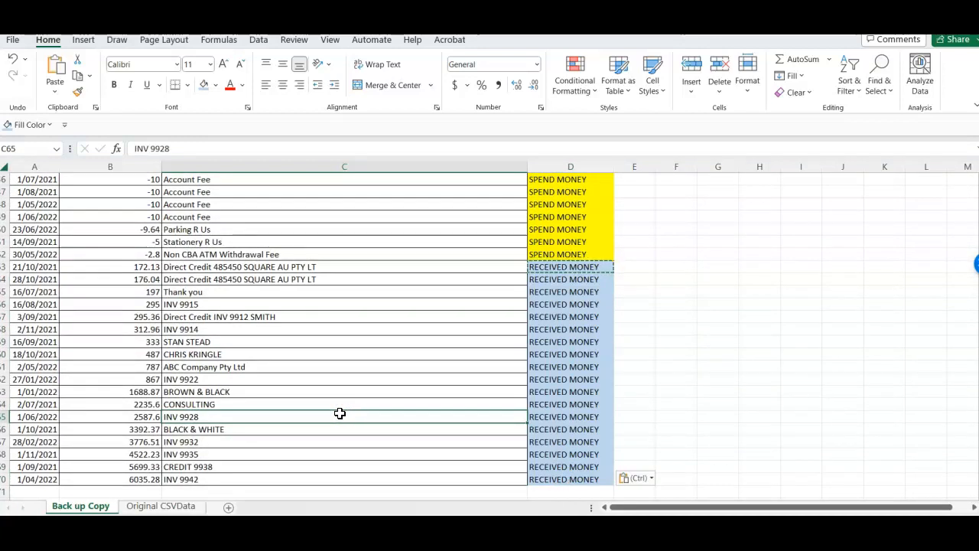
key("Up")
left_click(392, 366)
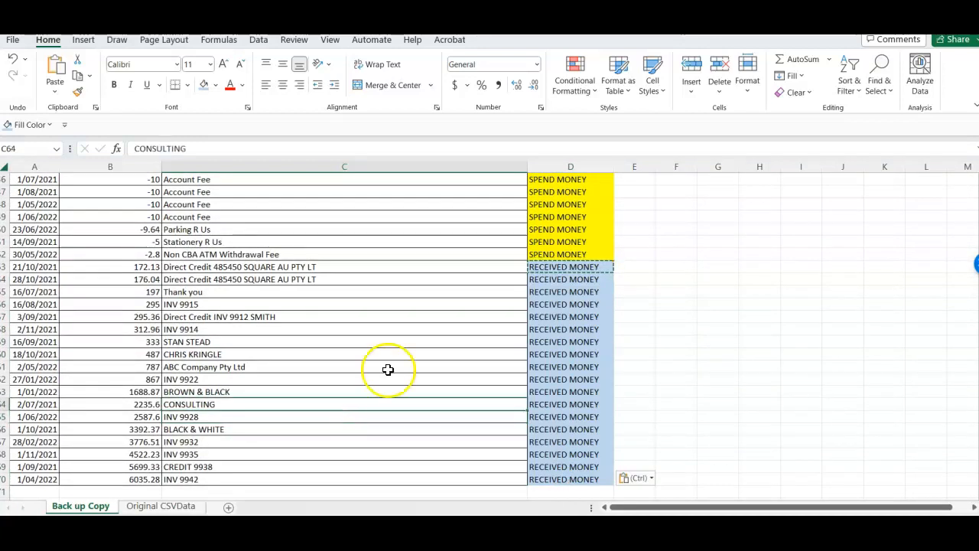
Step: Copy the header and all SPEND MONEY rows, rows 1 to 52, into a new sheet
left_click_drag(7, 254, 47, 59)
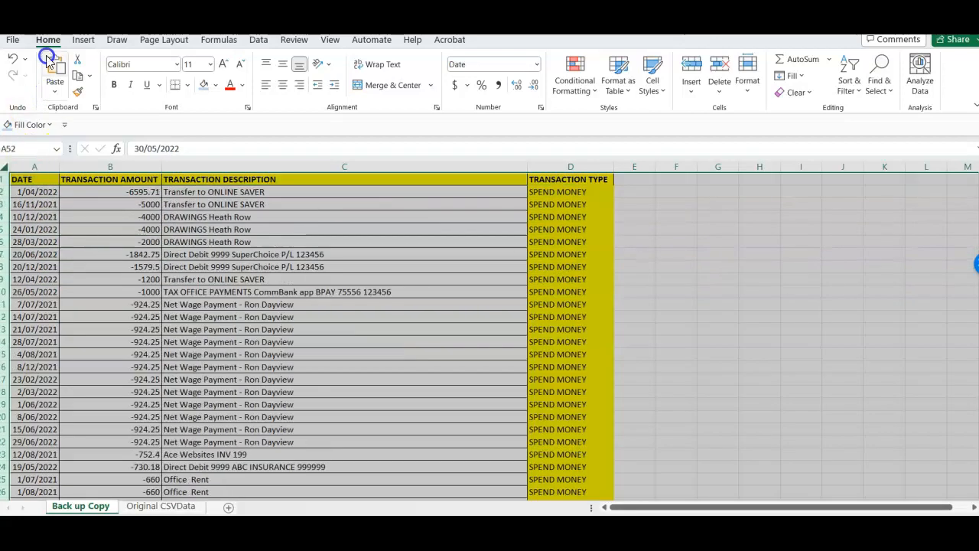
key("ctrl+c")
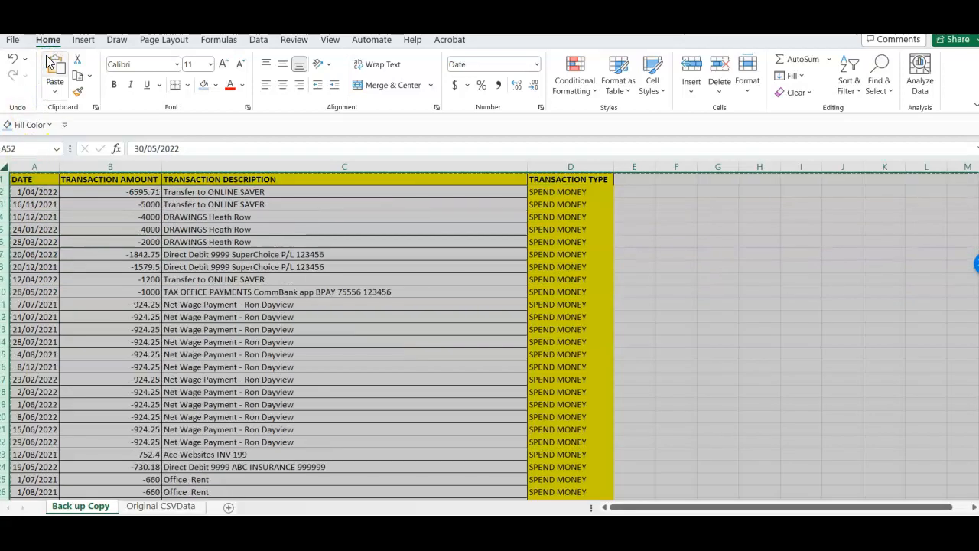
left_click(228, 507)
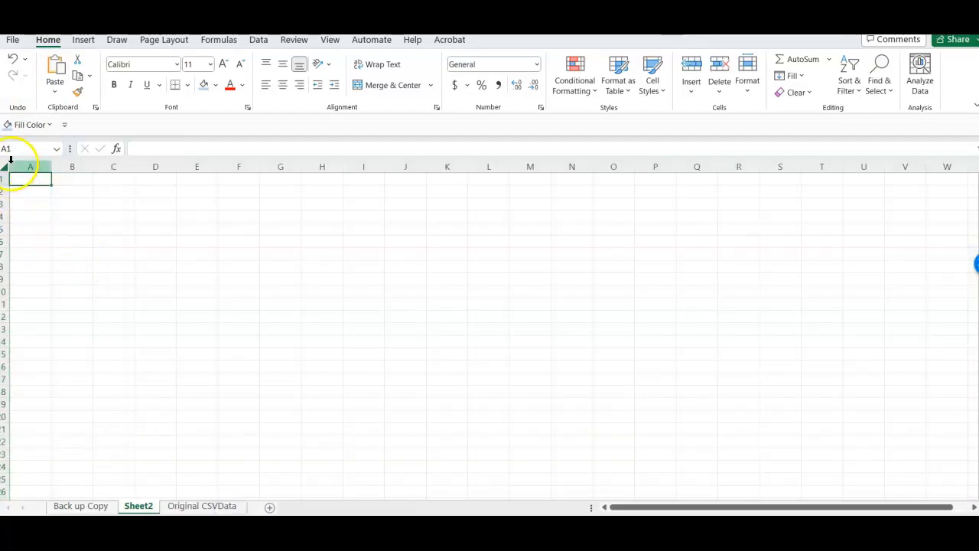
left_click(5, 166)
key("ctrl+v")
left_click(170, 325)
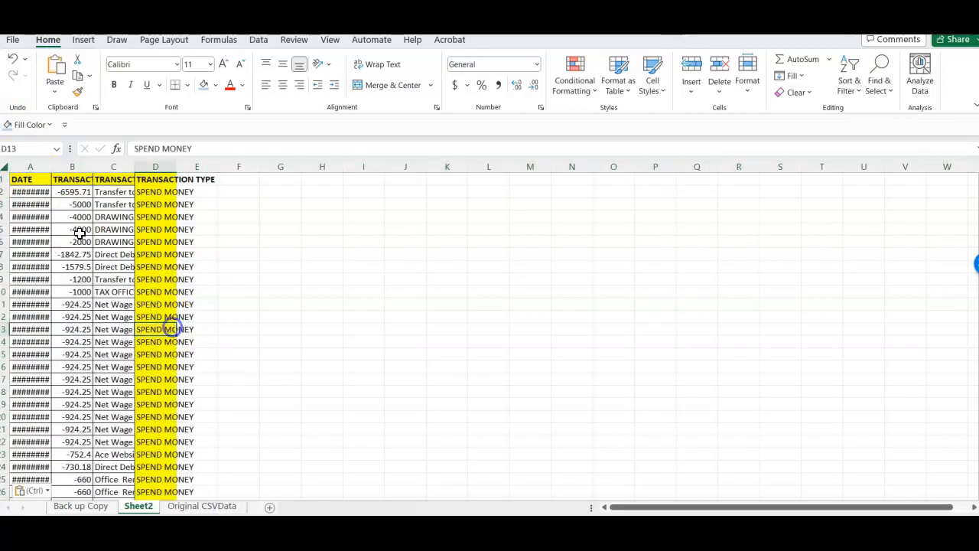
Step: Fit all column widths on the new sheet to their contents
left_click(6, 166)
double_click(52, 166)
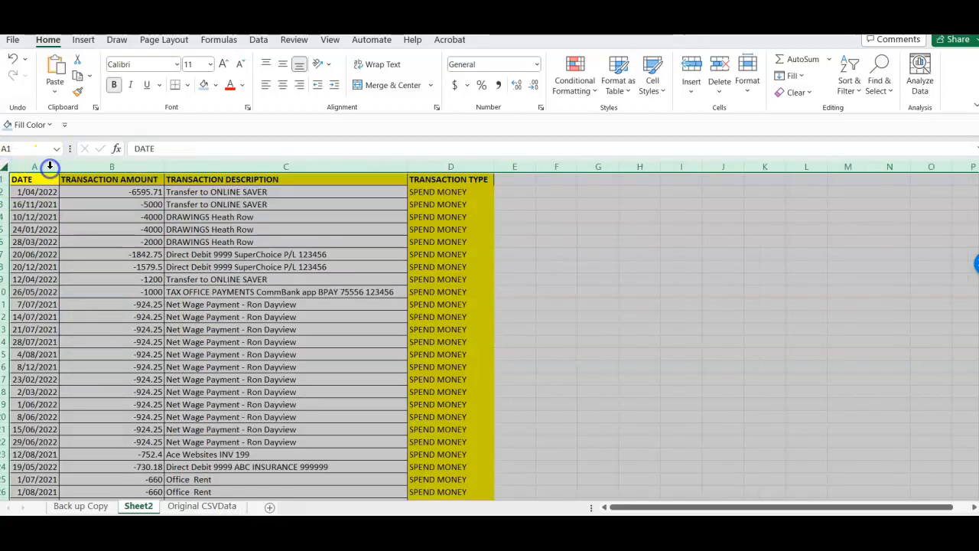
left_click(209, 303)
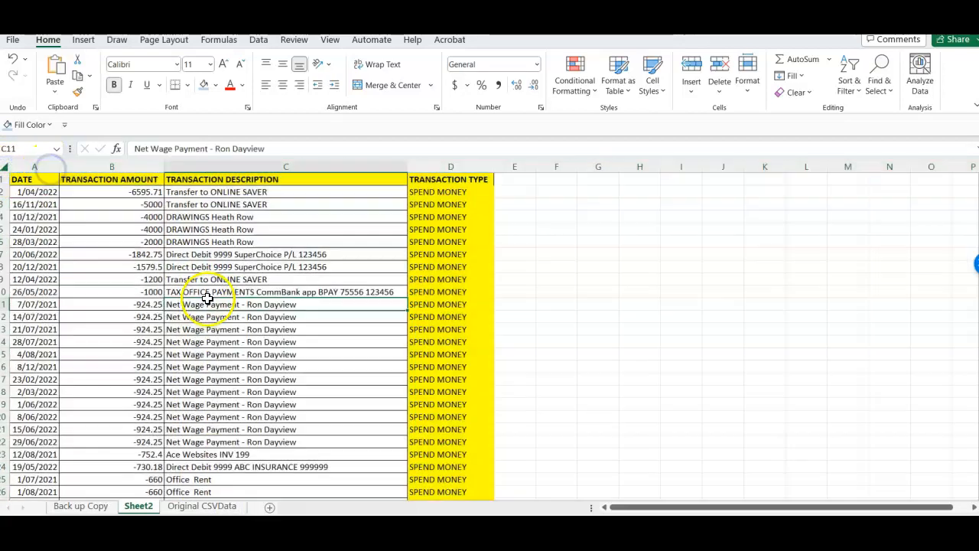
Step: Rename the new sheet with the copied negative transactions as SPEND MONEY
double_click(138, 507)
type("SPEND MONEY")
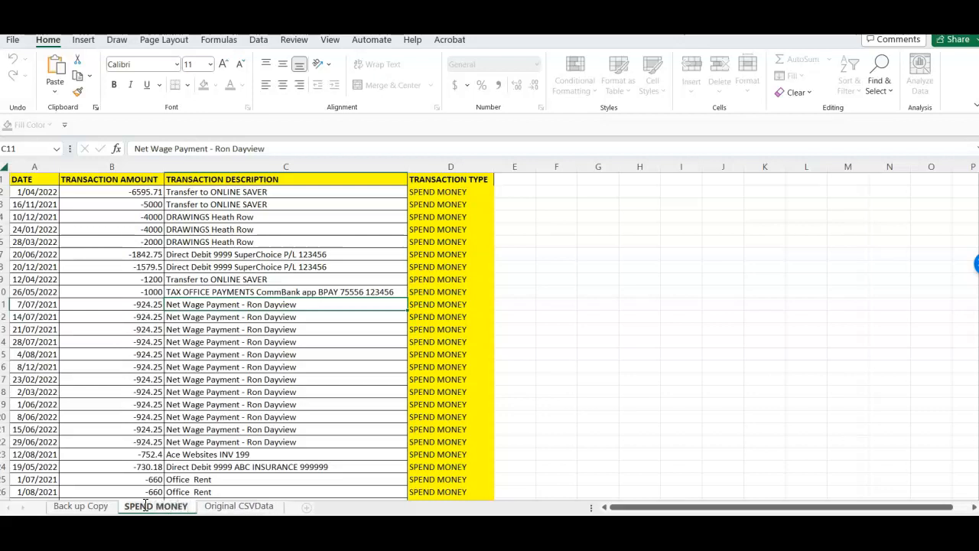
left_click(147, 392)
left_click(5, 166)
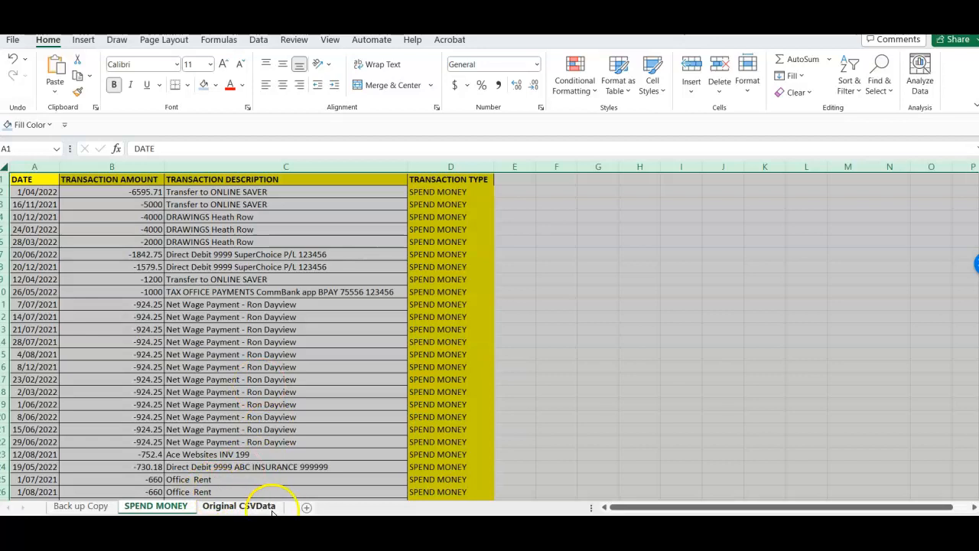
Step: Copy the header row of the Back up Copy sheet into row 1 of another new sheet
left_click(81, 506)
left_click(313, 349)
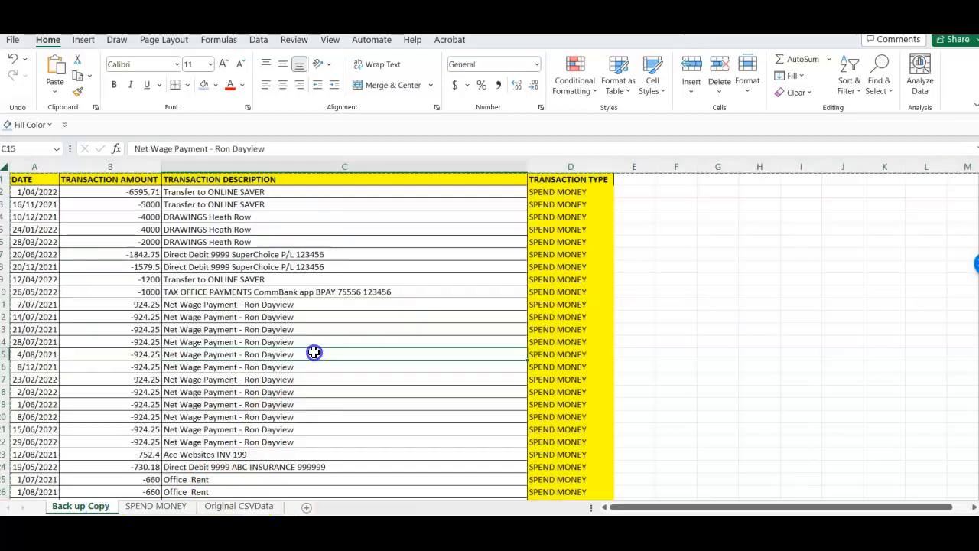
left_click(563, 304)
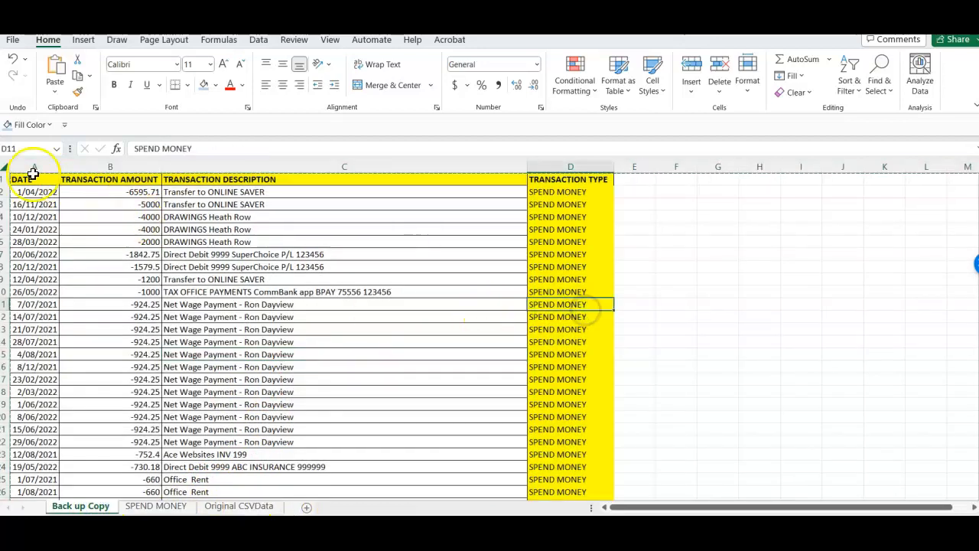
left_click(9, 179)
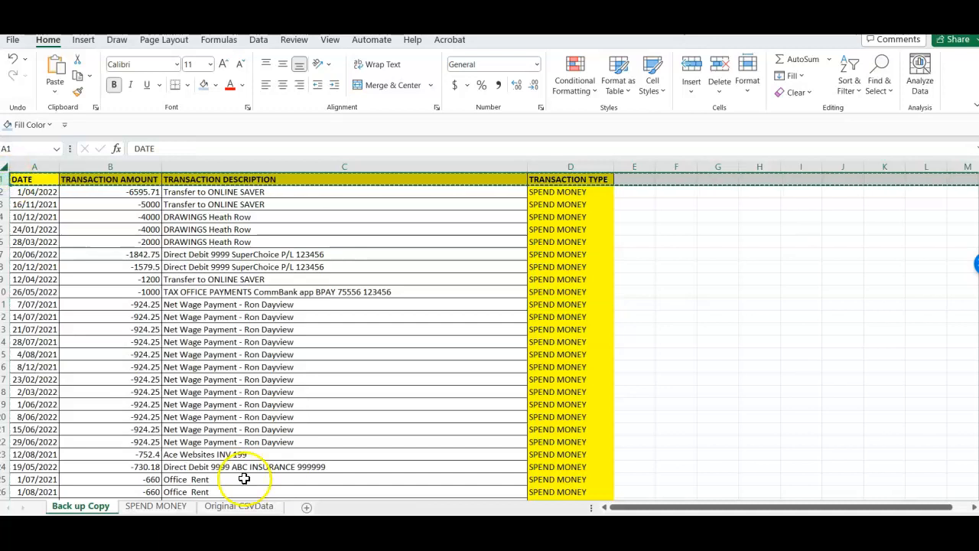
left_click(307, 506)
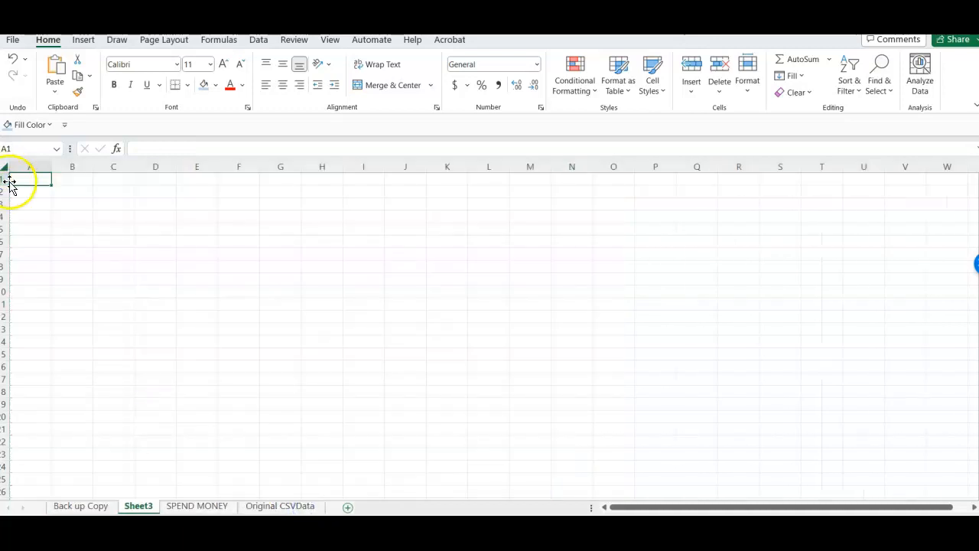
left_click(8, 179)
key("ctrl+v")
left_click(175, 292)
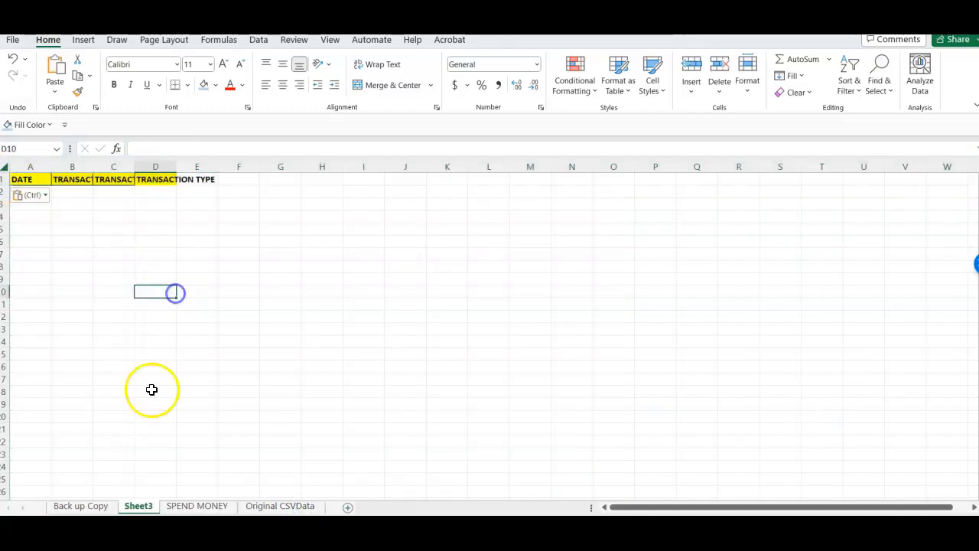
Step: Rename the new sheet holding only the header row as RECEIVED MONEY
double_click(138, 506)
type("RECIVED")
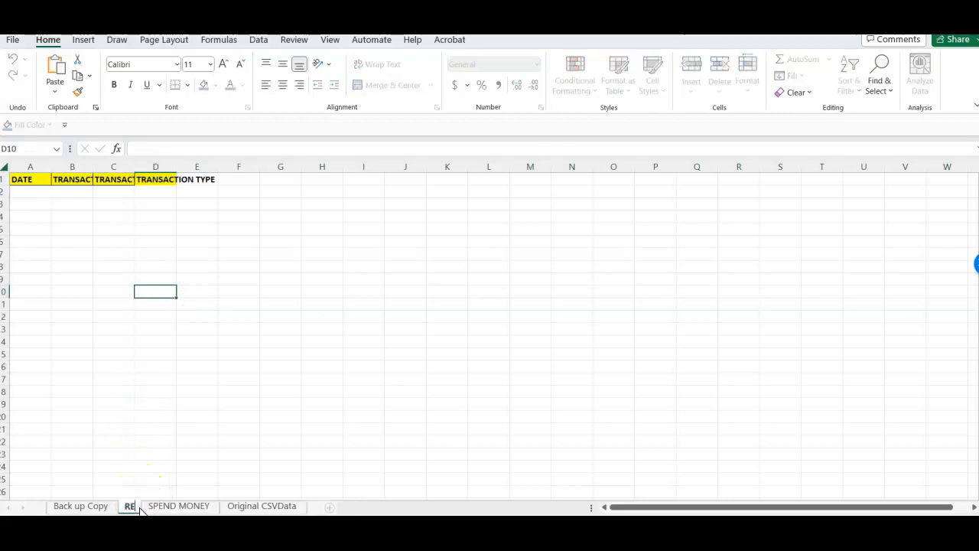
key("BackSpace")
key("BackSpace")
key("BackSpace")
key("BackSpace")
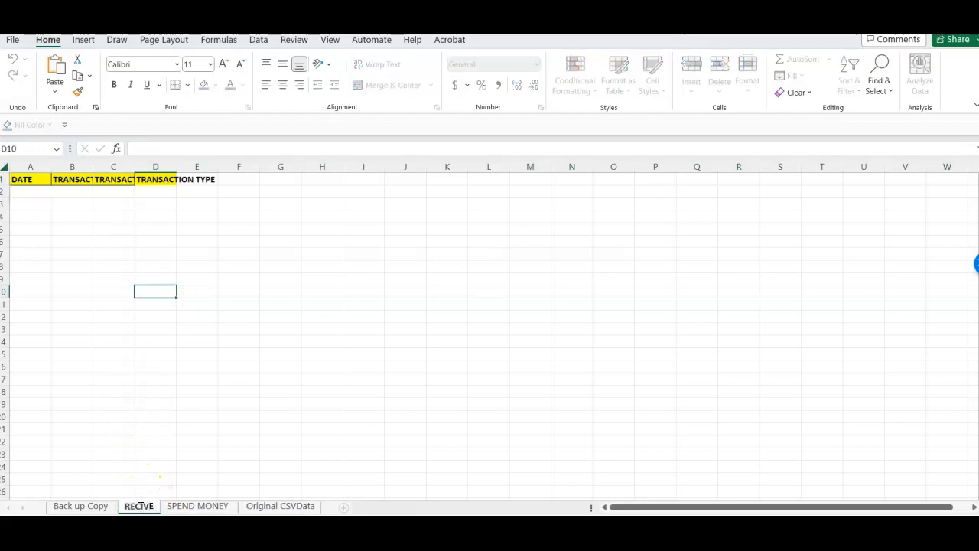
type("E")
type("IVED MONEY")
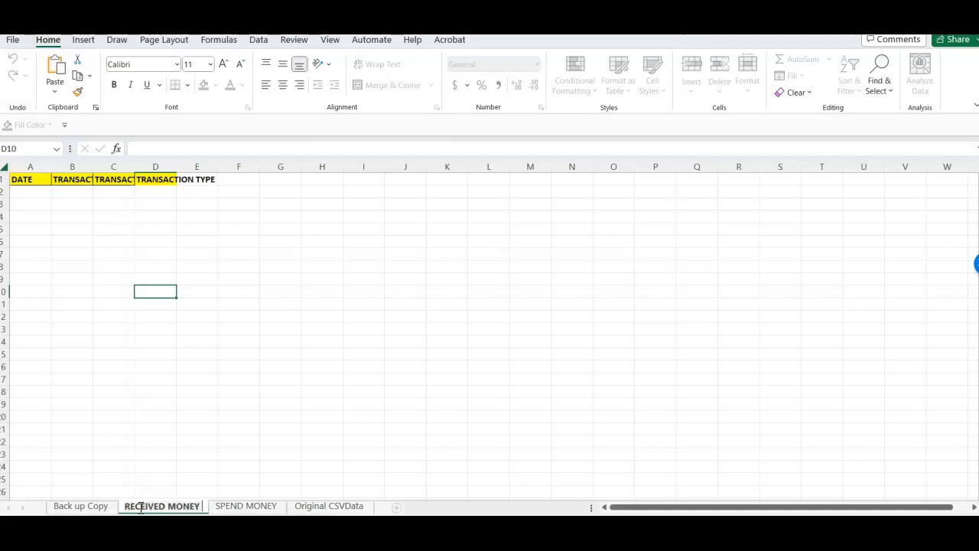
left_click(225, 415)
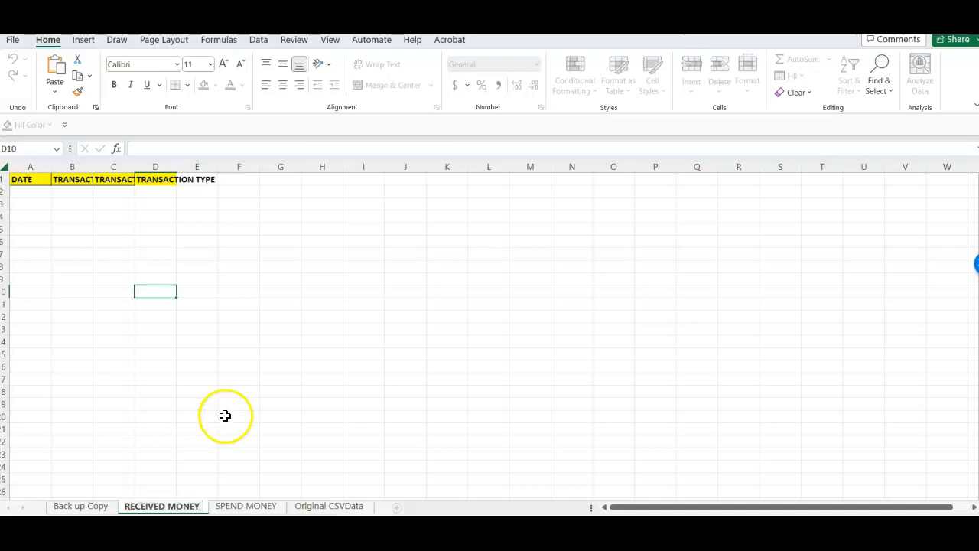
Step: Copy the RECEIVED MONEY rows 53 to 70 of the Back up Copy sheet into the RECEIVED MONEY sheet, starting at cell A2
left_click(75, 507)
left_click(236, 355)
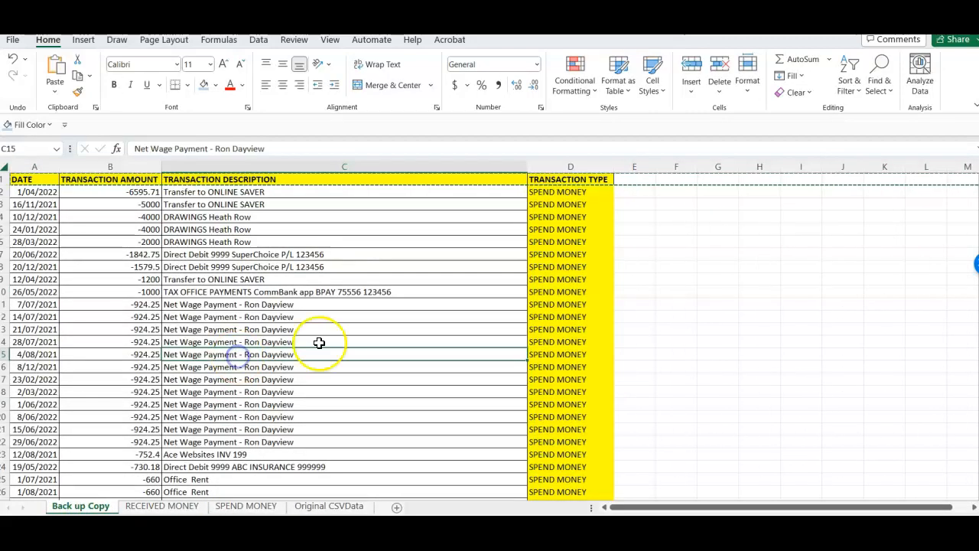
key("Page_Down")
key("Page_Down")
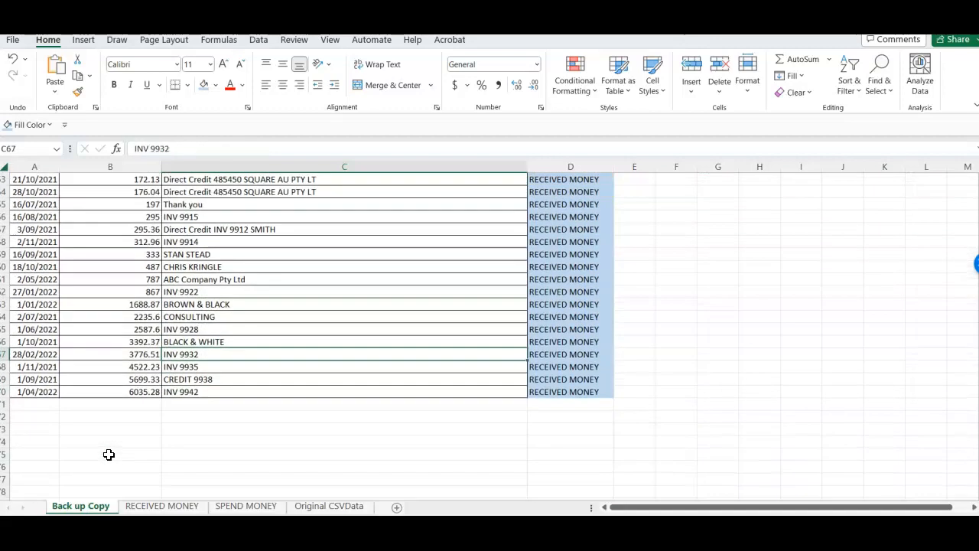
left_click_drag(6, 392, 91, 287)
key("ctrl+c")
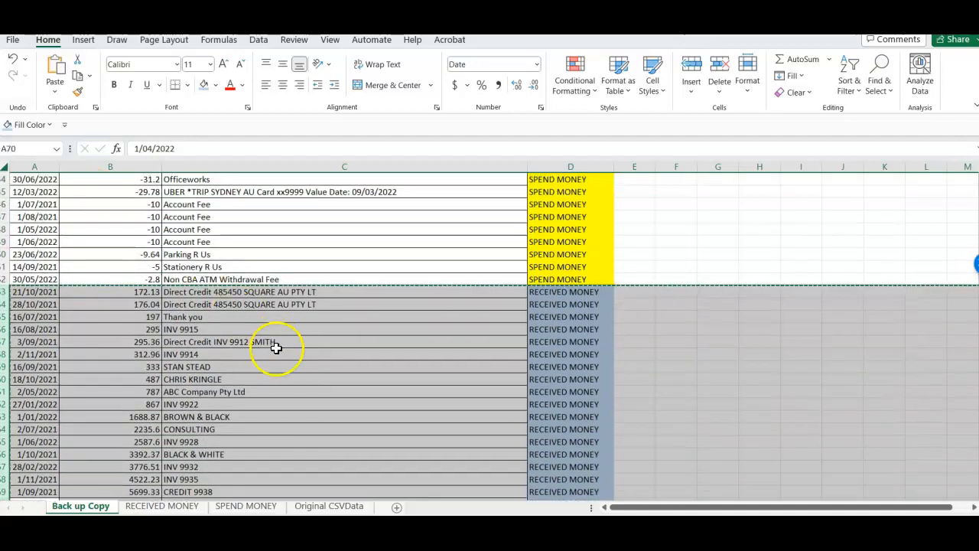
left_click(274, 361)
left_click(161, 506)
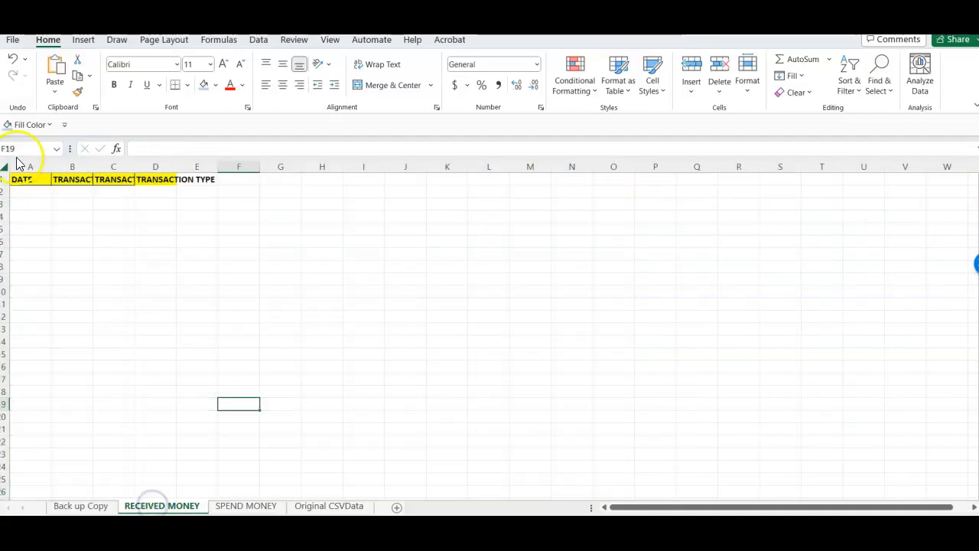
left_click(26, 192)
key("ctrl+v")
left_click(106, 239)
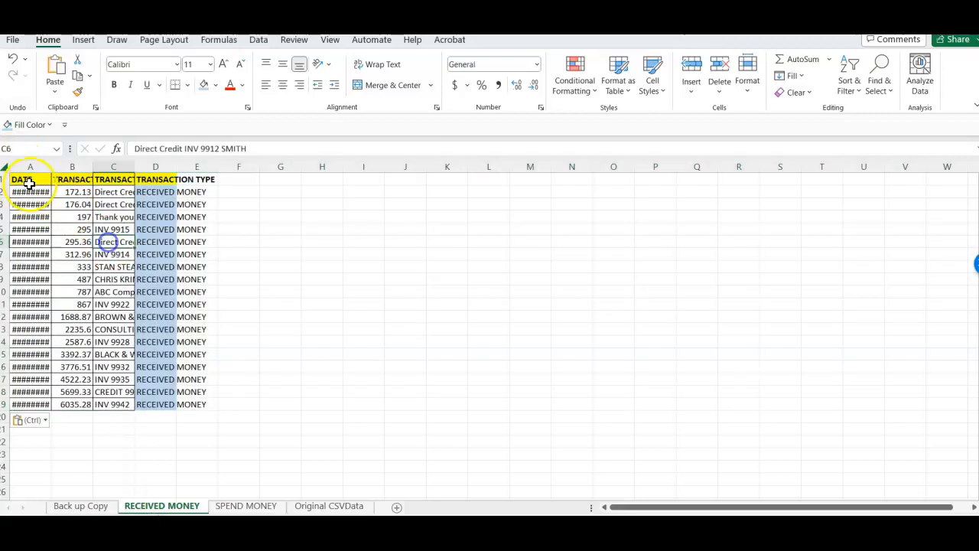
Step: Fit all column widths on the RECEIVED MONEY sheet to their contents
left_click(5, 166)
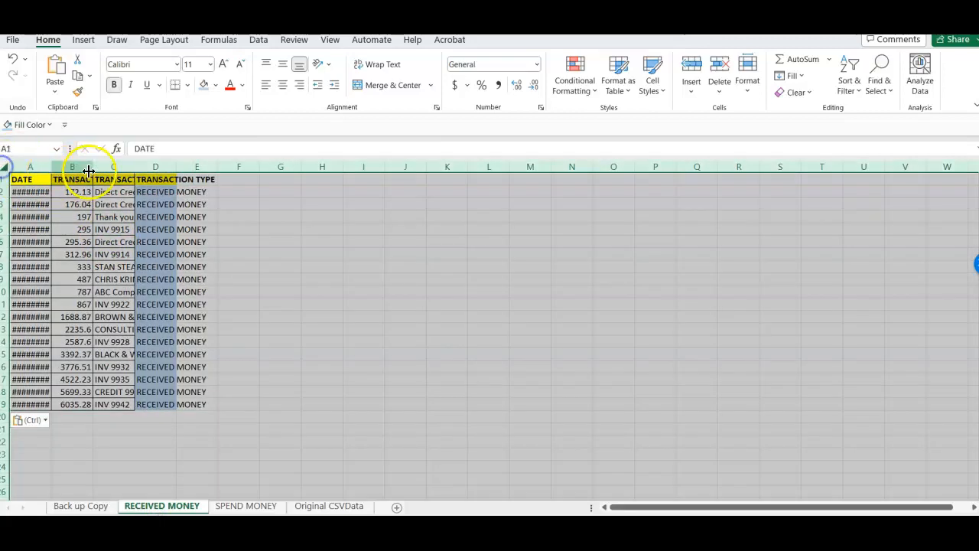
double_click(48, 169)
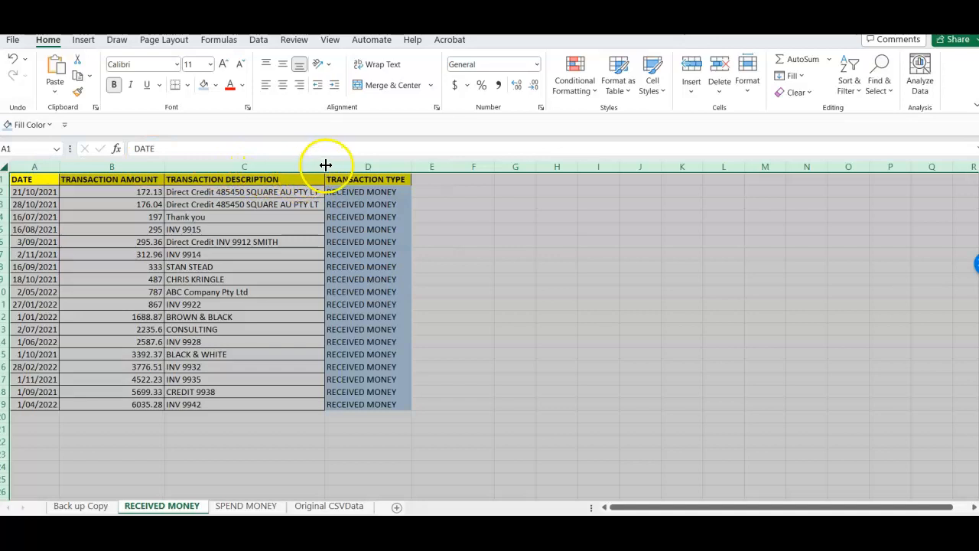
left_click(221, 432)
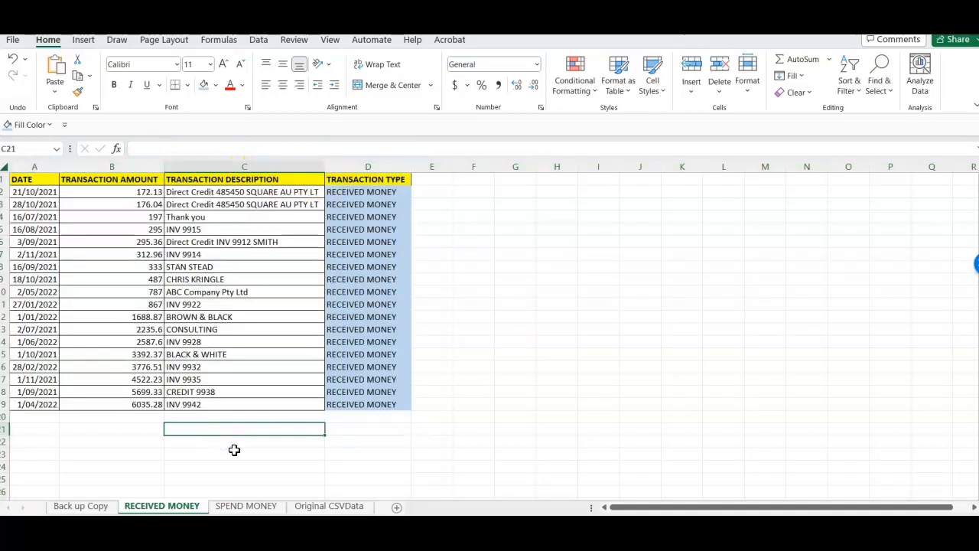